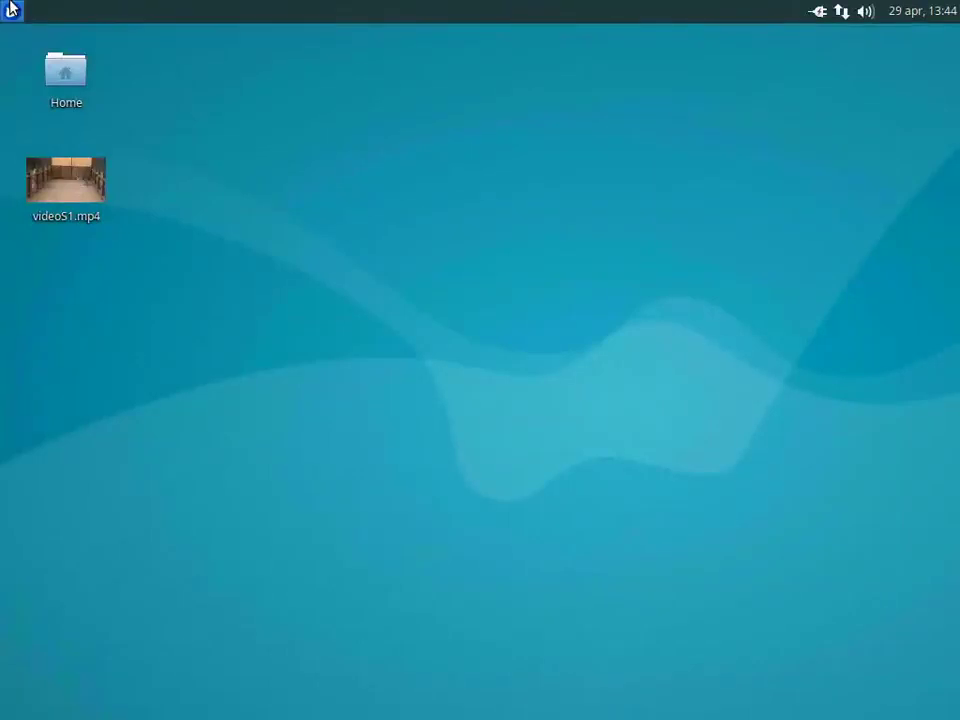
- Launch BORIS from the Education category of the Whisker applications menu
click(13, 12)
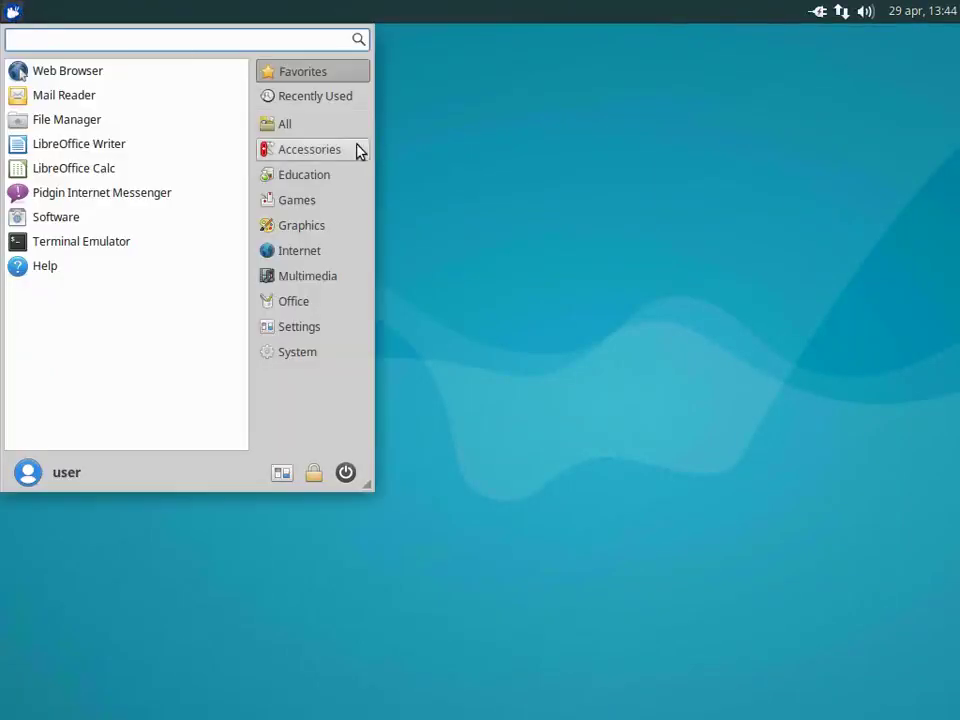
click(330, 180)
click(68, 75)
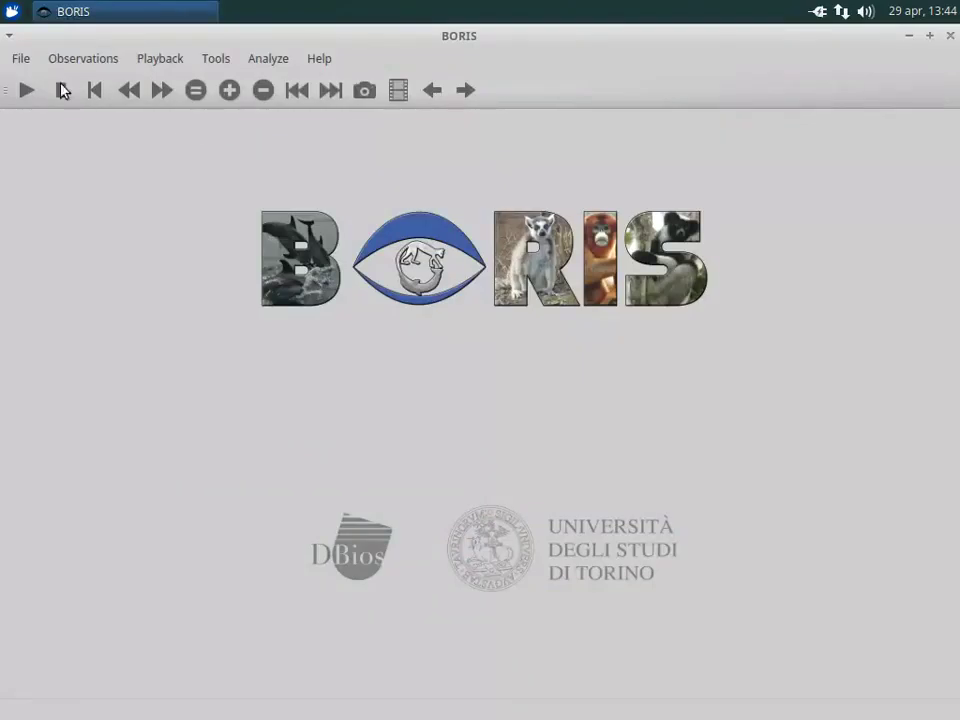
- Open the project file Demo project.boris
click(23, 58)
click(30, 101)
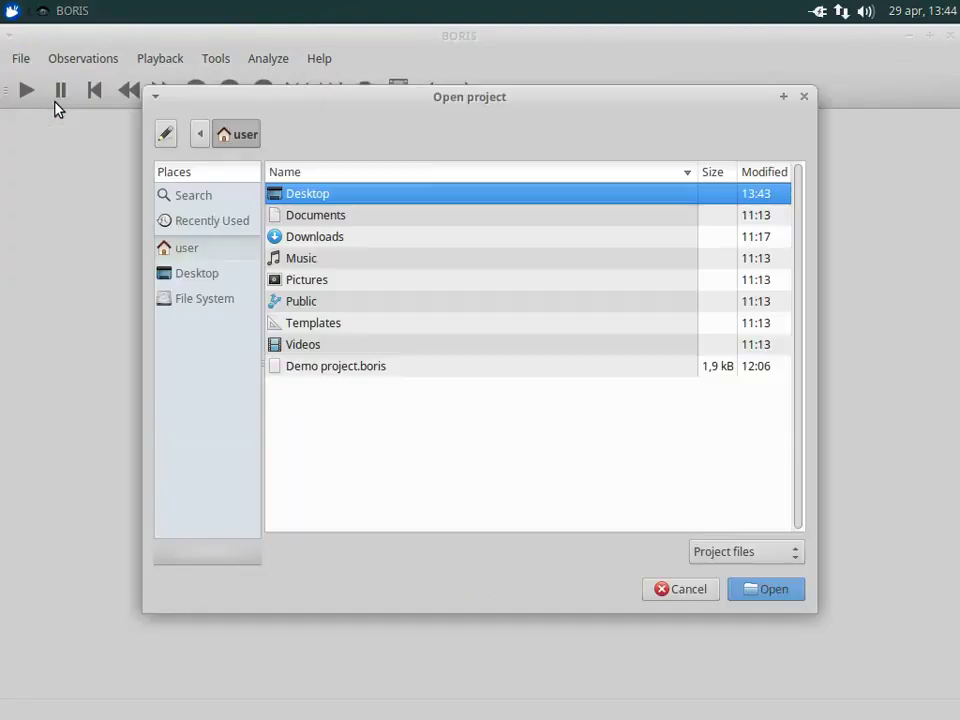
click(352, 376)
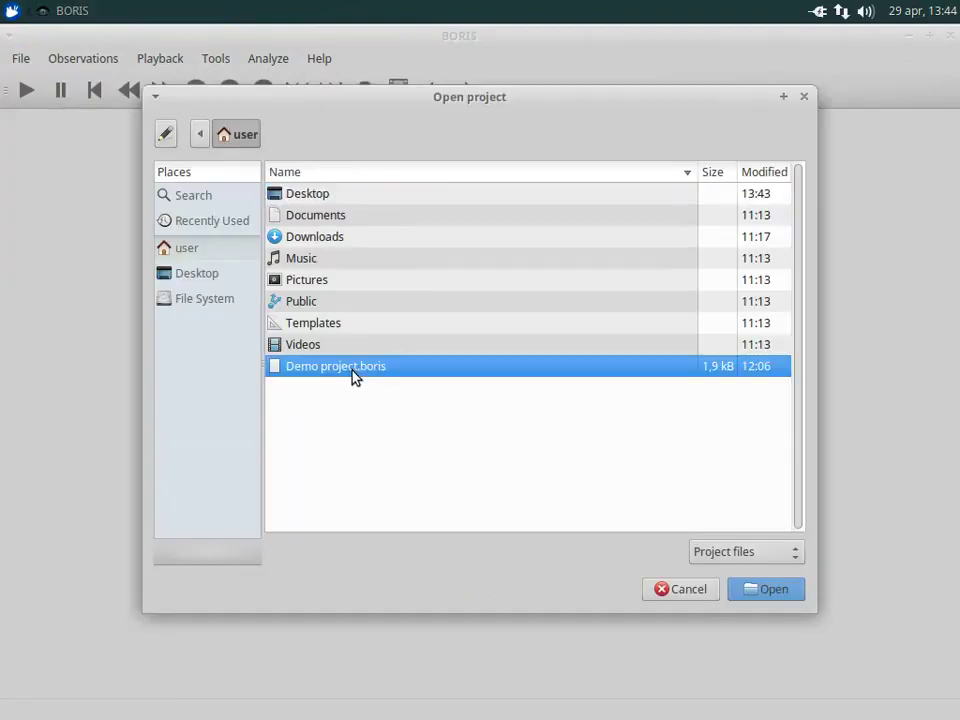
click(776, 591)
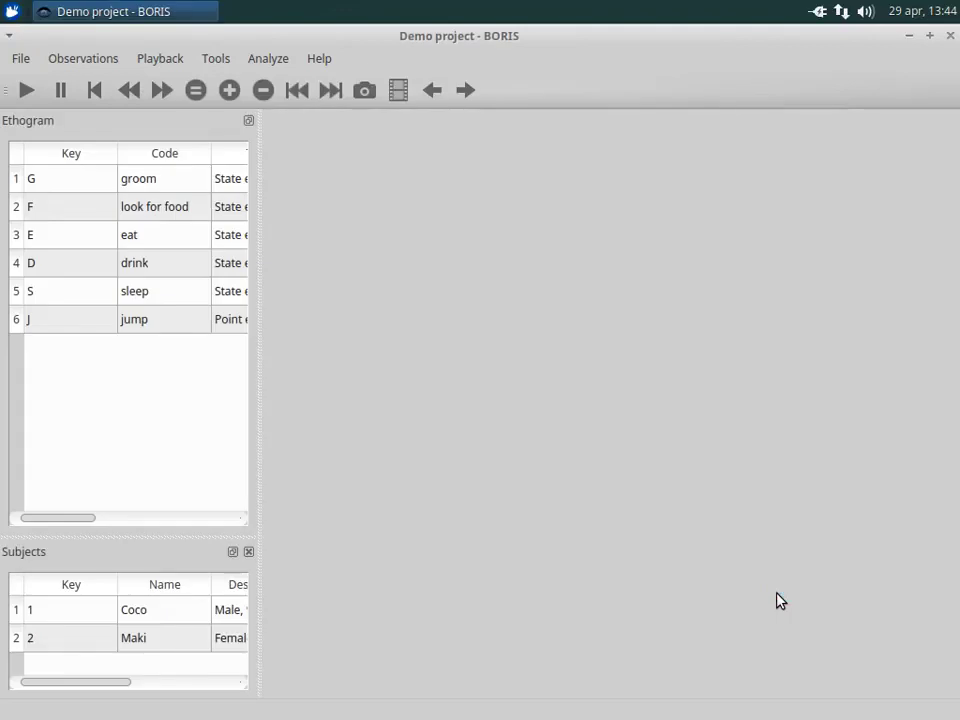
- Widen the dock and narrow the Key columns so ethogram codes and subjects Coco and Maki are readable
mouse_move(260, 343)
mouse_down()
mouse_move(549, 368)
mouse_move(161, 341)
mouse_up()
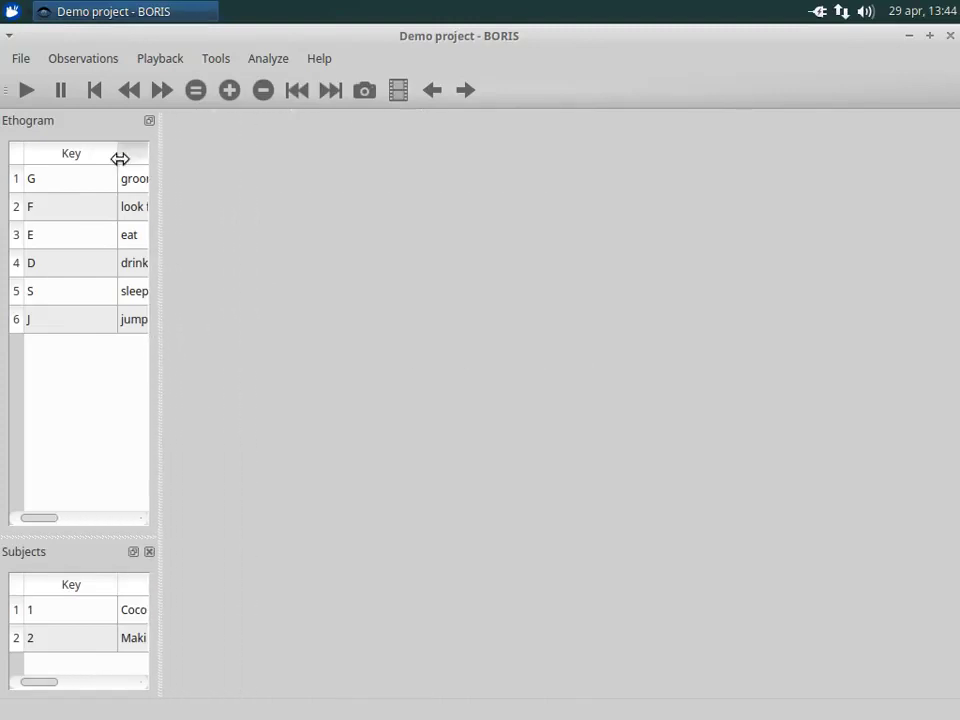
drag(120, 158, 66, 158)
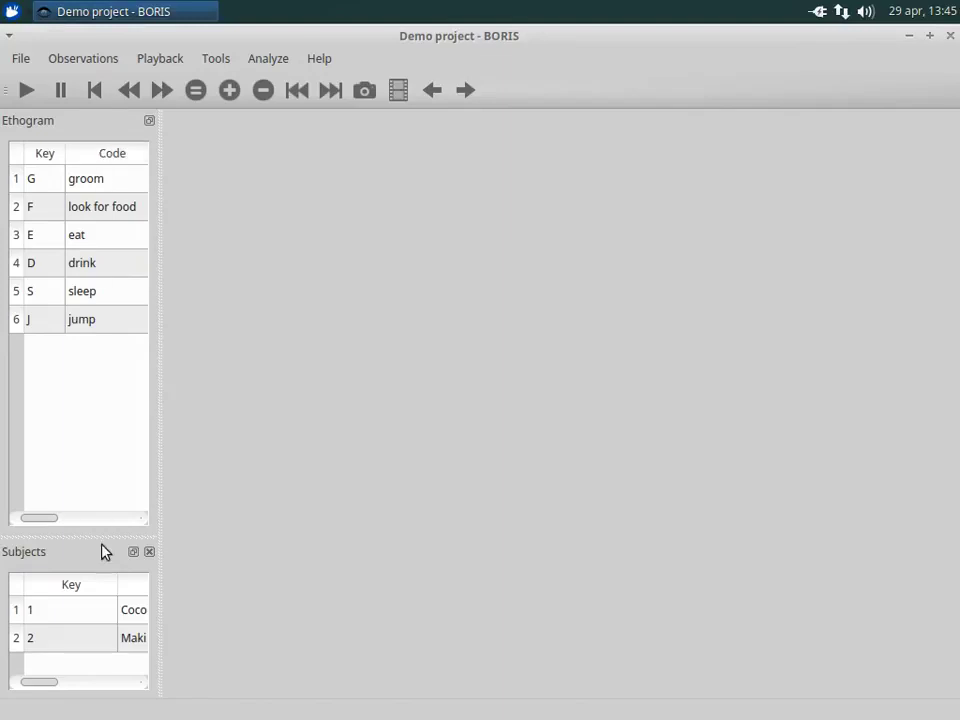
drag(108, 585, 61, 585)
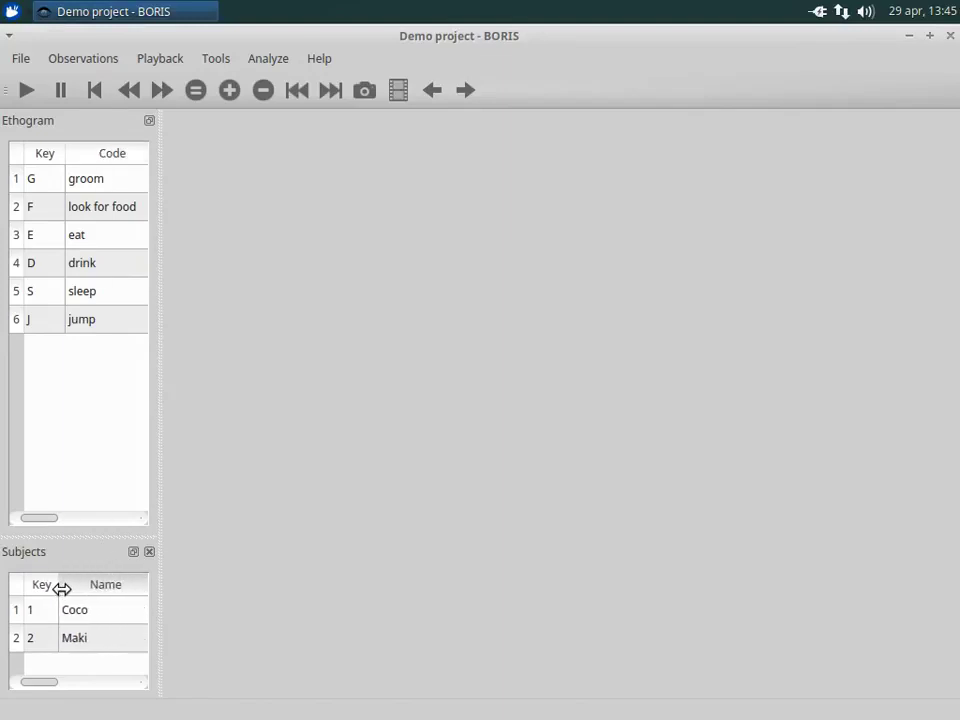
- Create new observation demo 1 with Meteo conditions sun and group size 3
click(83, 60)
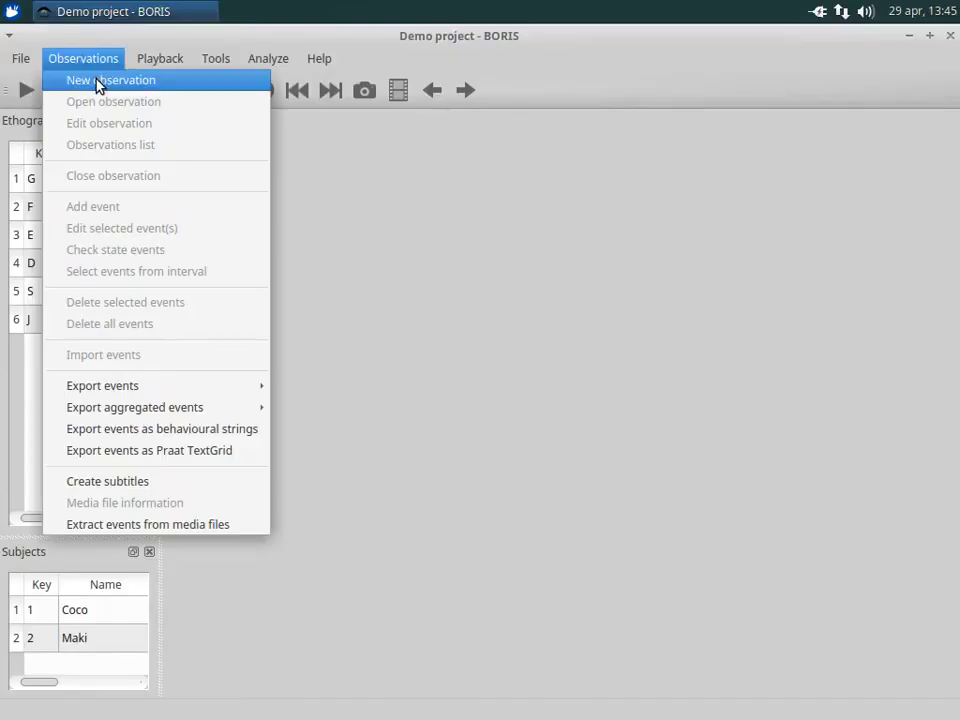
click(99, 86)
text(demo 1)
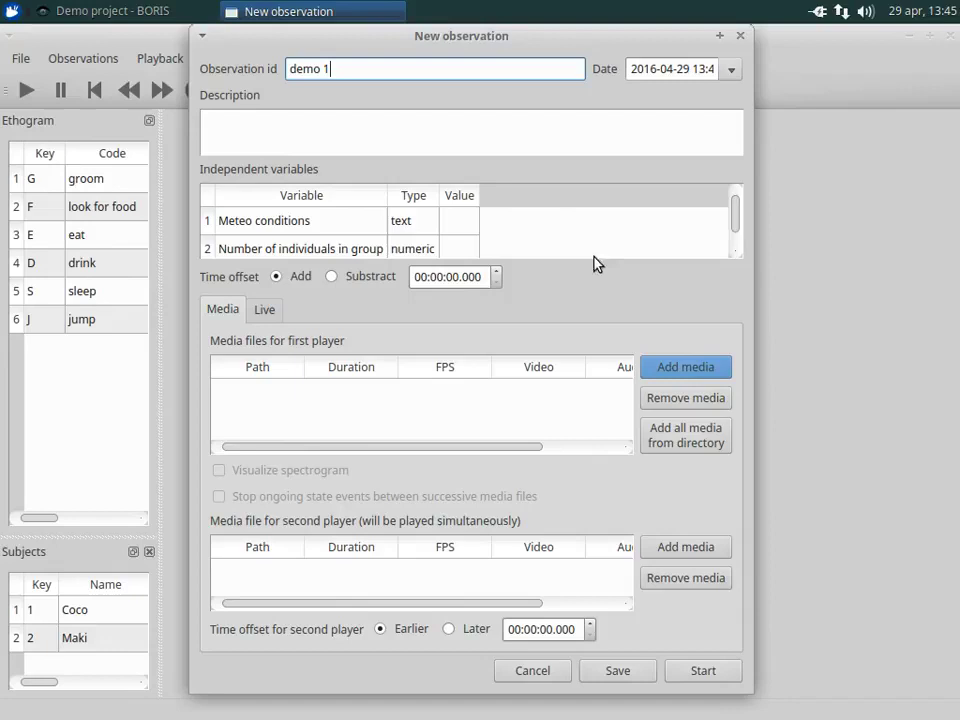
click(461, 230)
text(sun)
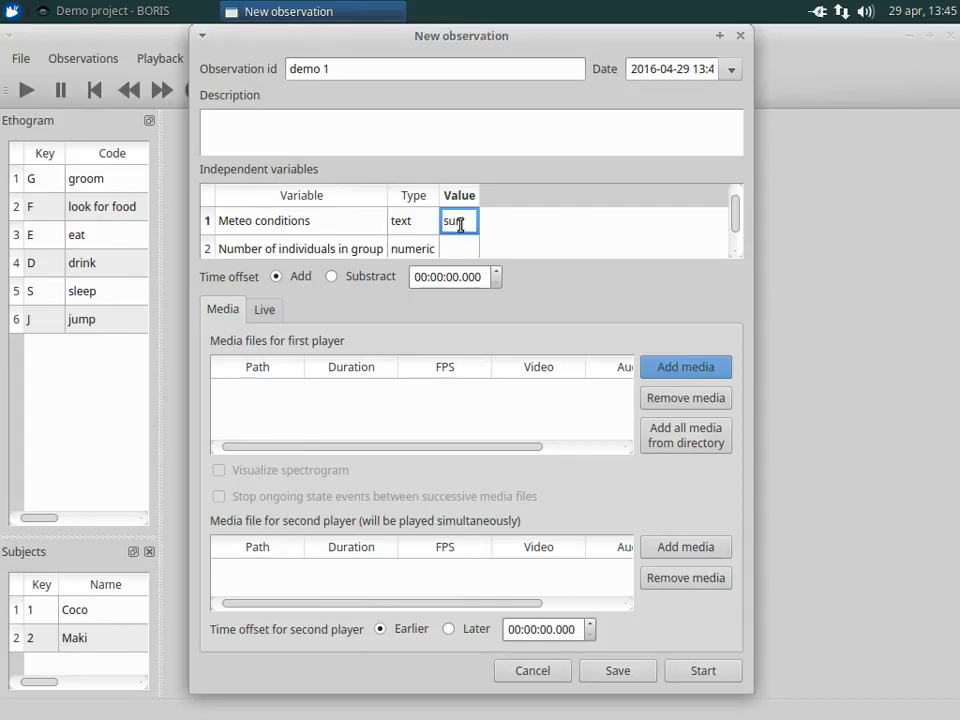
click(454, 255)
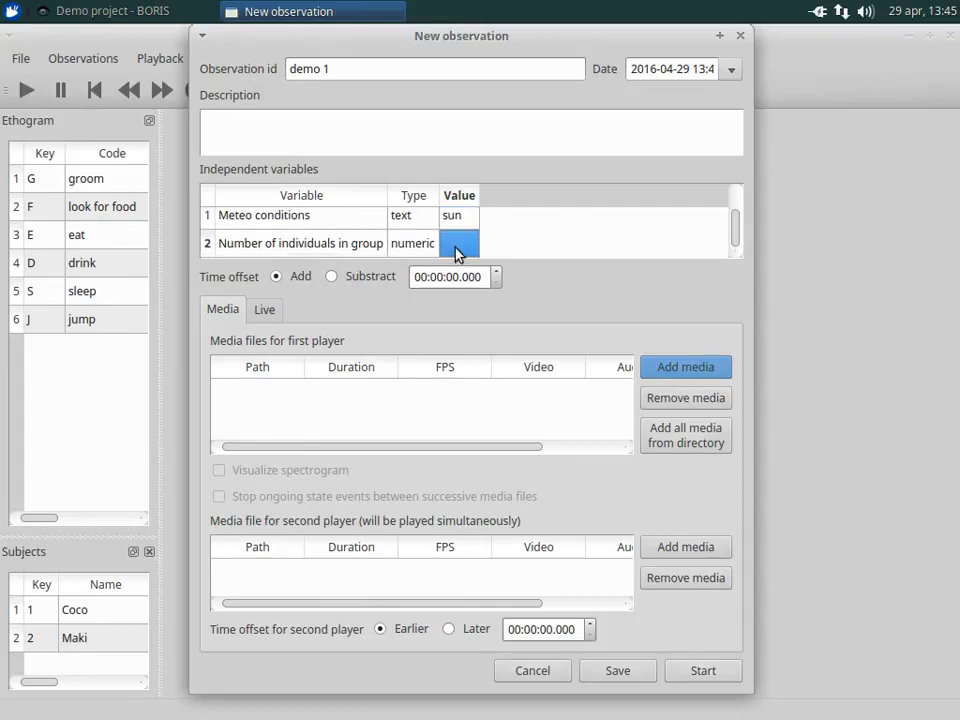
text(3)
- Add videoS1.mp4 from the Desktop as media and widen the Path column
click(658, 367)
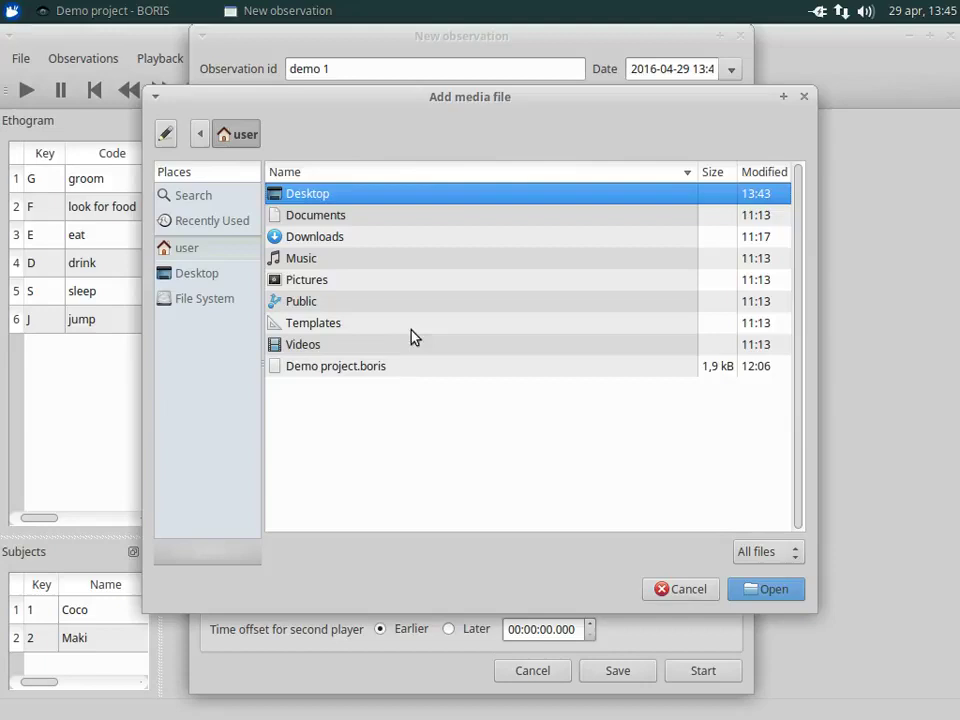
click(207, 276)
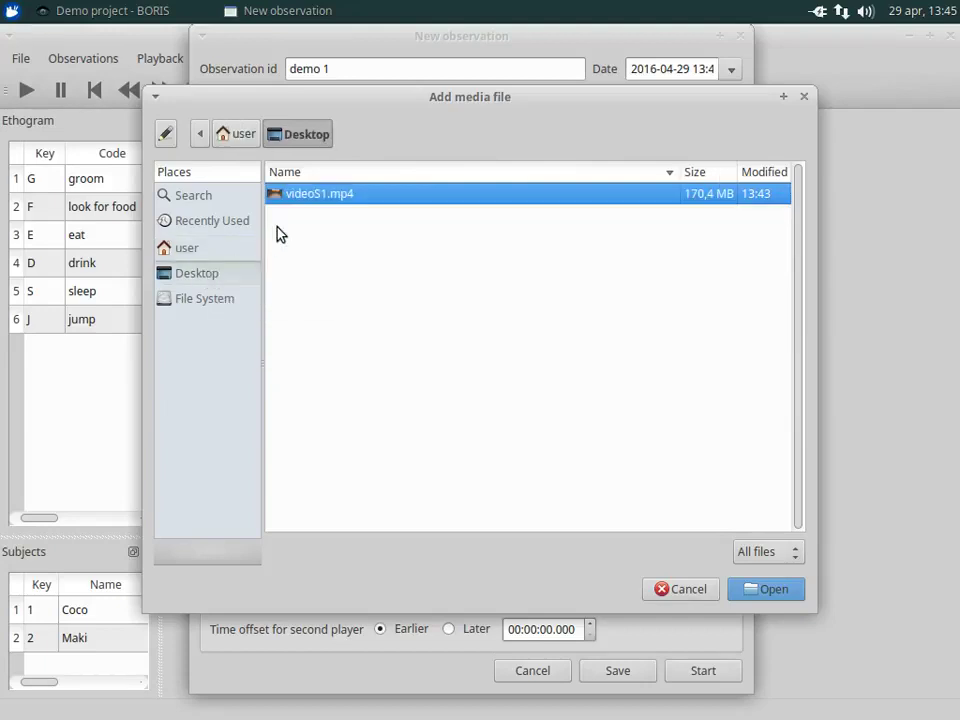
click(783, 596)
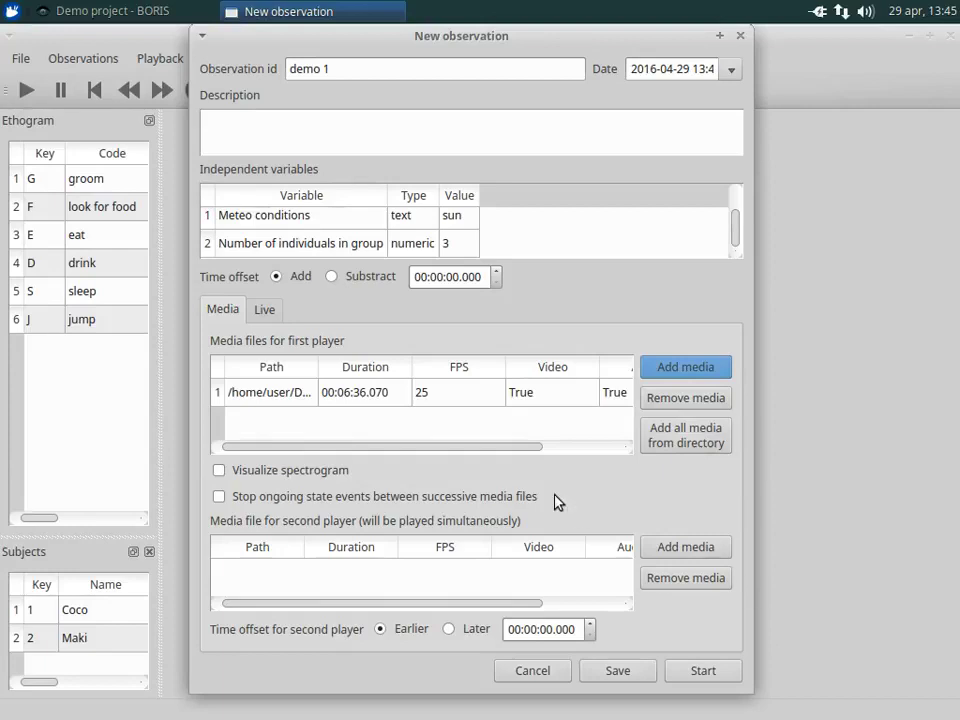
mouse_move(531, 452)
mouse_down()
mouse_move(604, 450)
mouse_move(525, 450)
mouse_up()
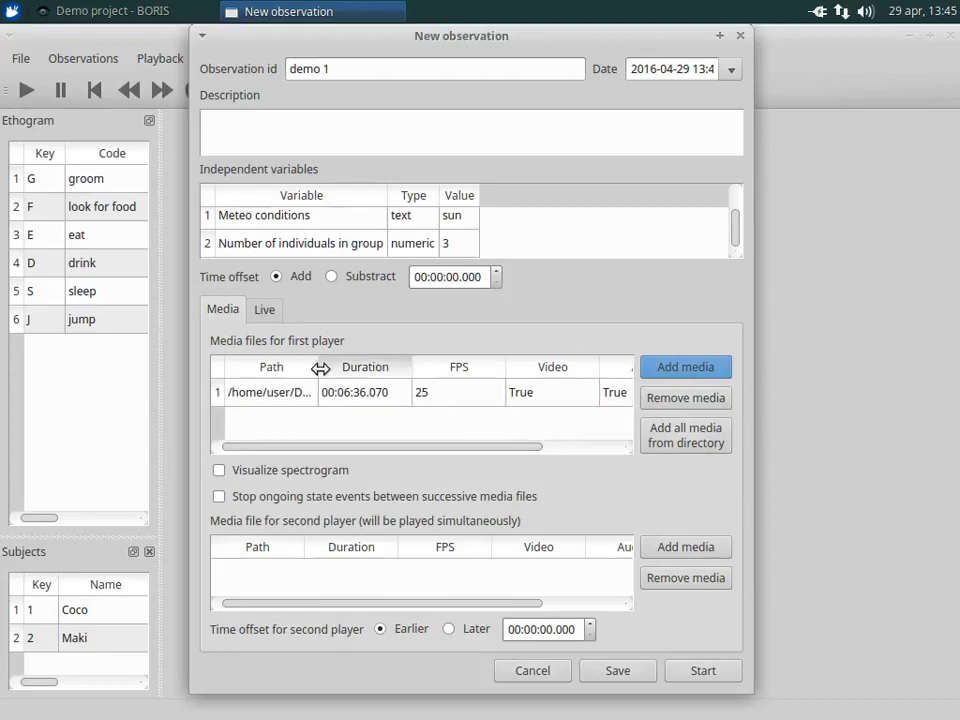
mouse_move(317, 368)
mouse_down()
mouse_move(466, 372)
mouse_move(427, 377)
mouse_up()
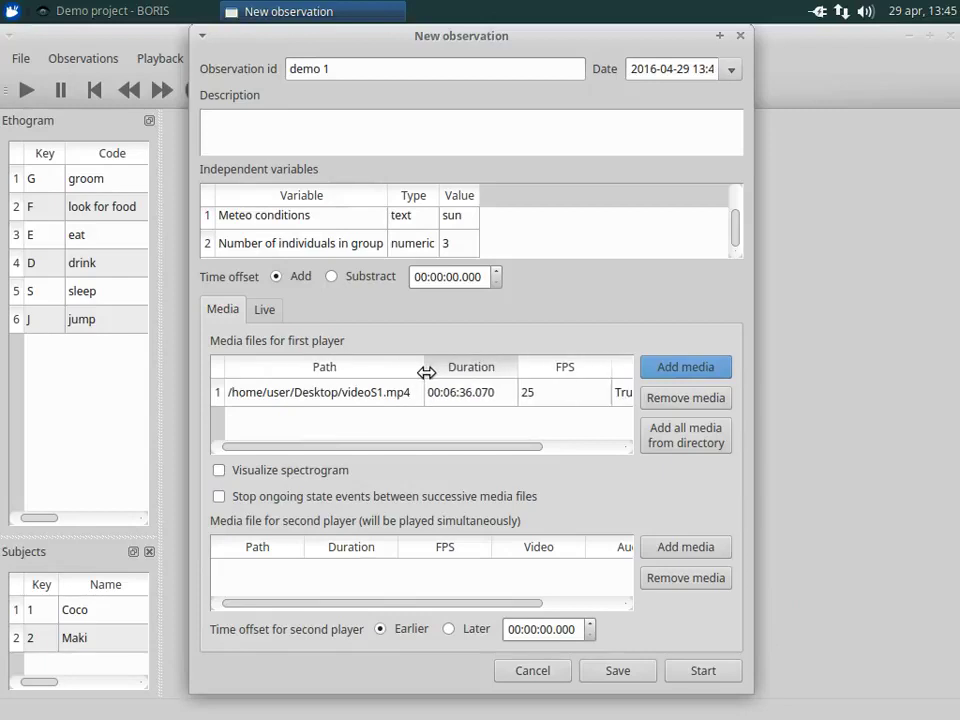
- Start observation demo 1 and adjust the Events dock splitter and column widths
click(715, 672)
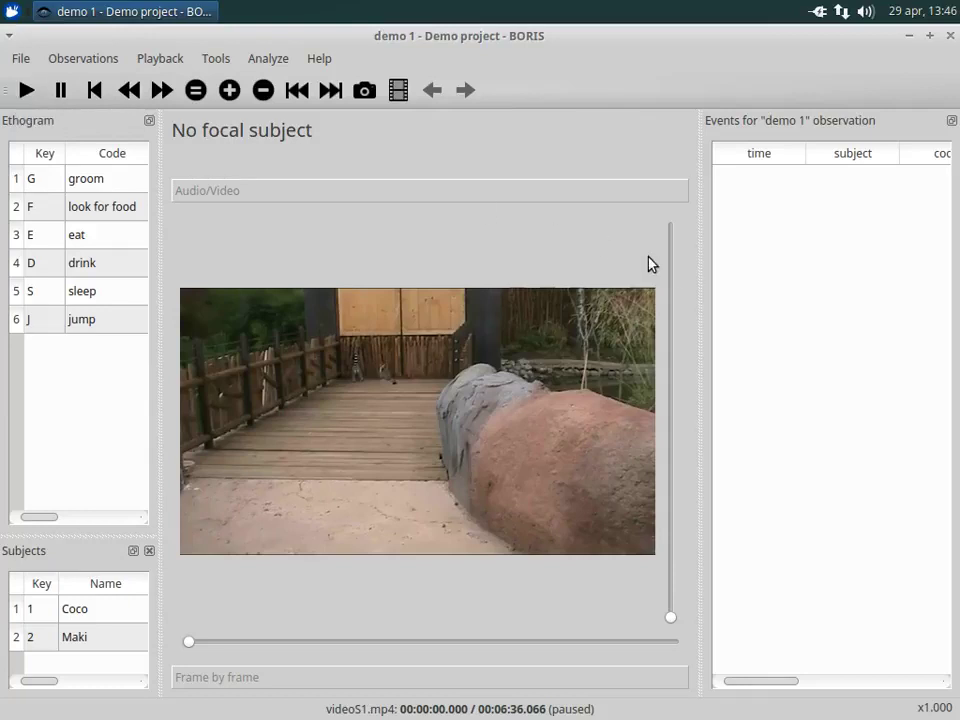
mouse_move(700, 274)
mouse_down()
mouse_move(574, 272)
mouse_move(646, 278)
mouse_up()
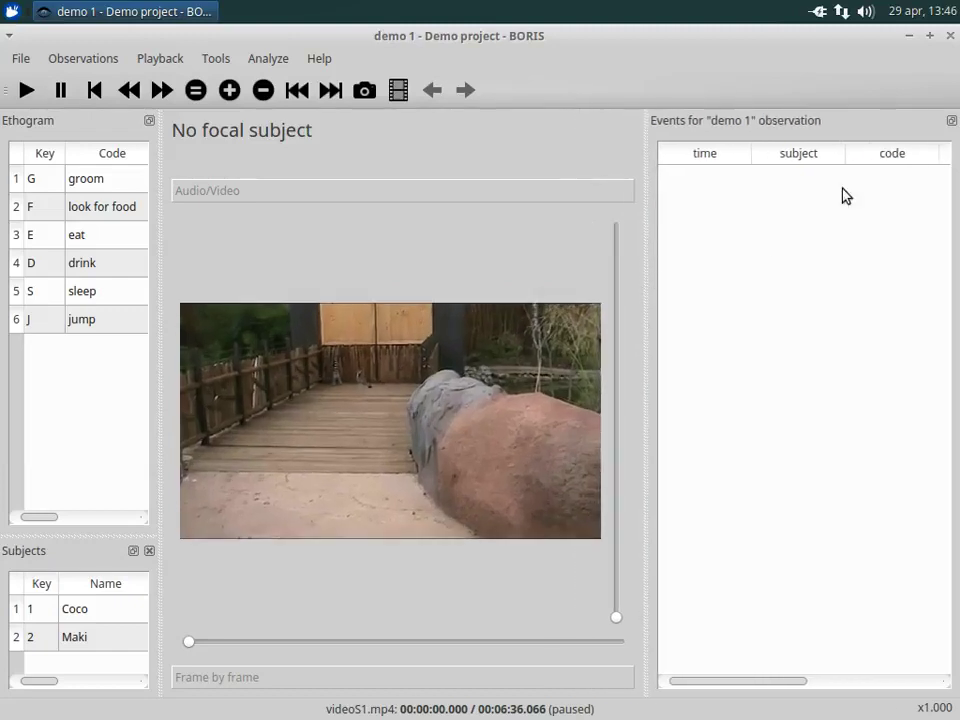
drag(846, 155, 797, 159)
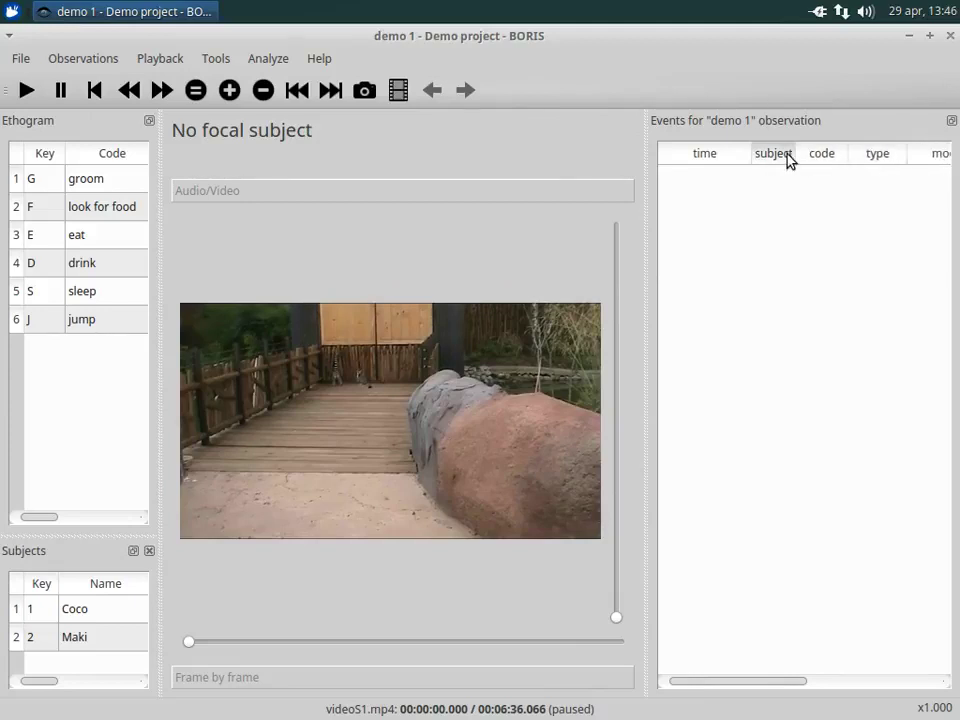
drag(753, 157, 720, 160)
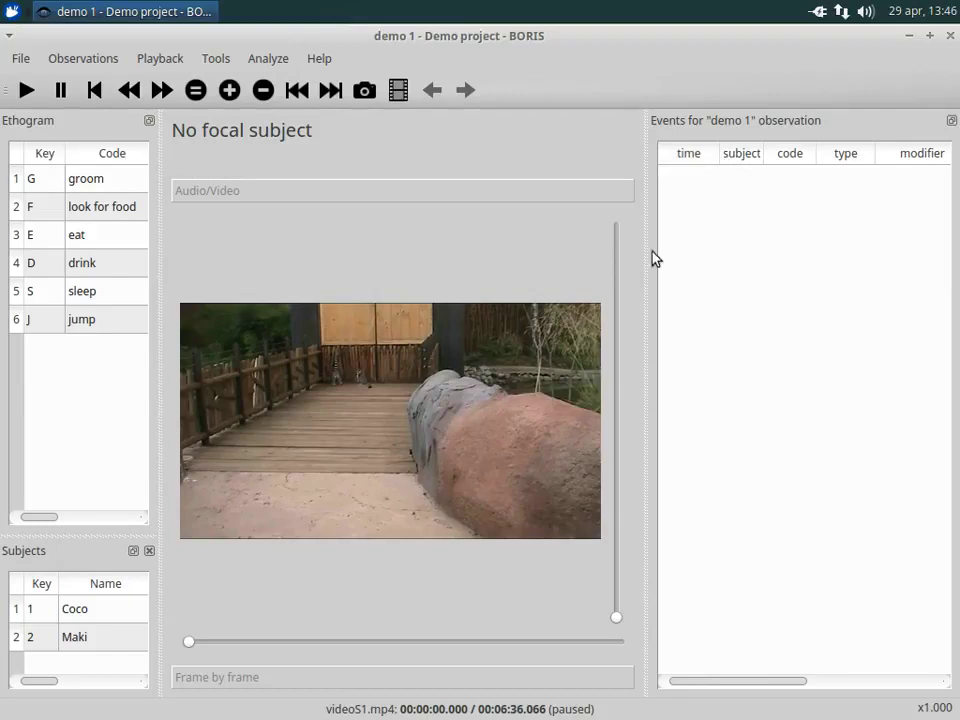
drag(644, 267, 718, 270)
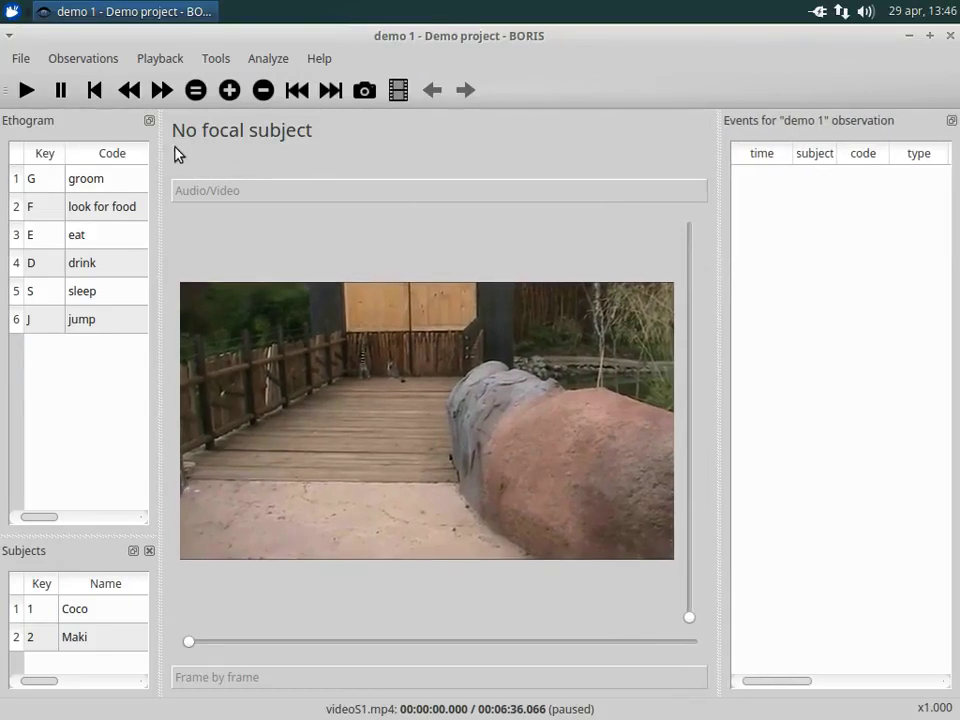
- Play the video, slow it to 0.7 speed, then reset it to x1.000
click(26, 91)
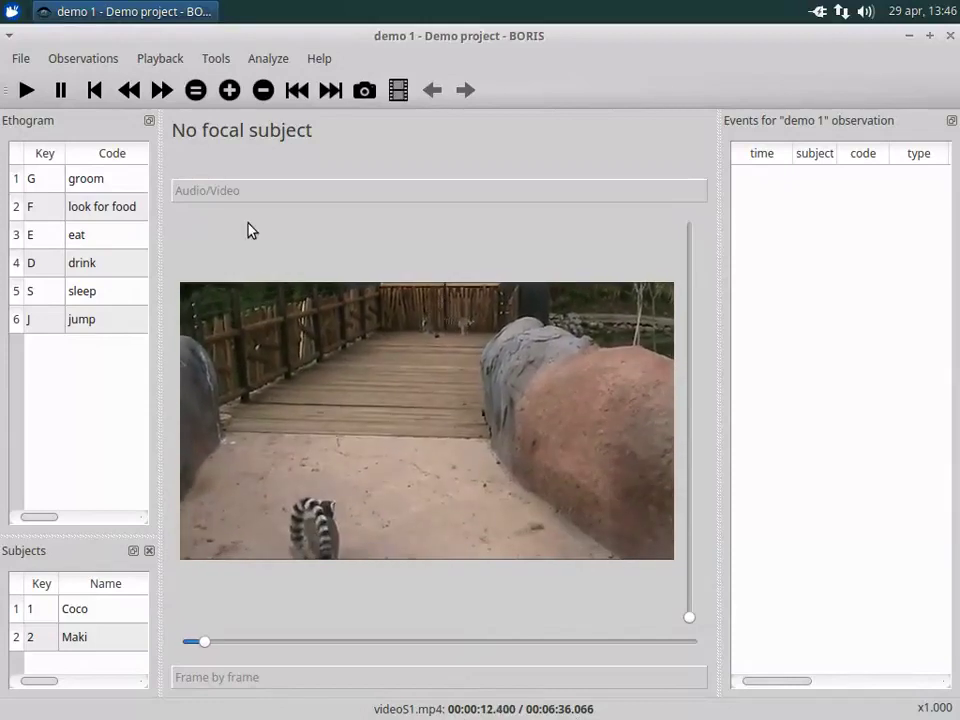
click(262, 91)
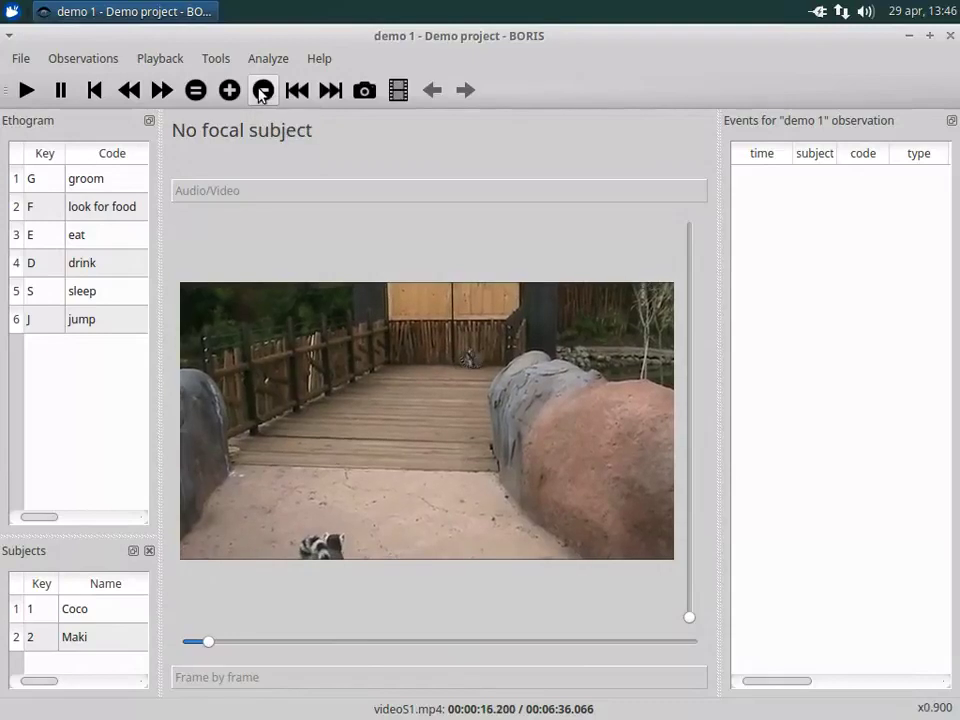
click(262, 91)
click(262, 91)
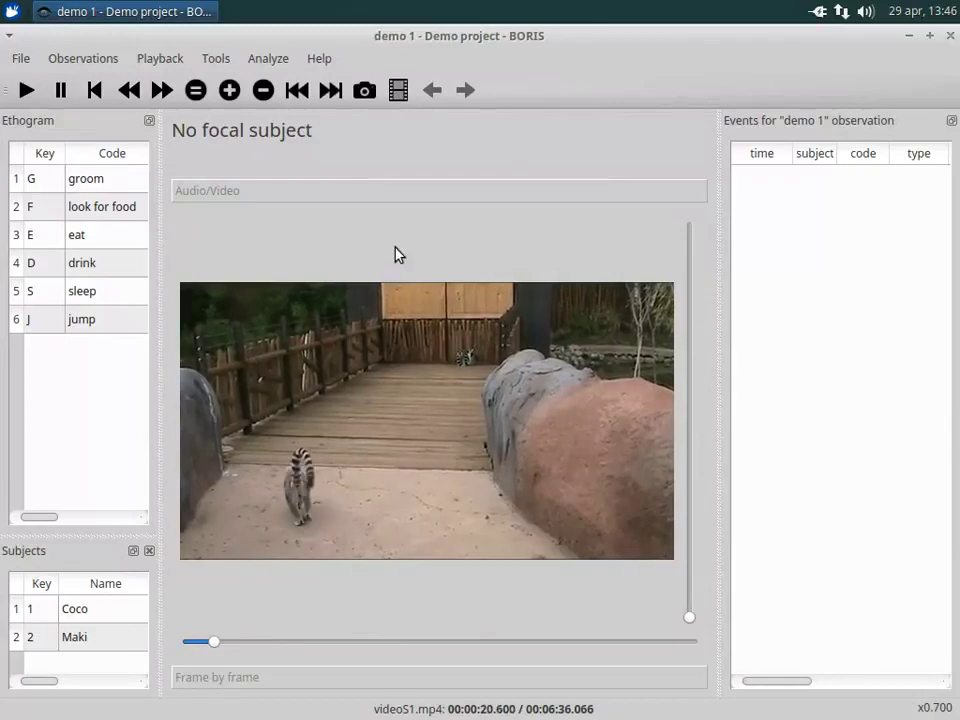
click(196, 92)
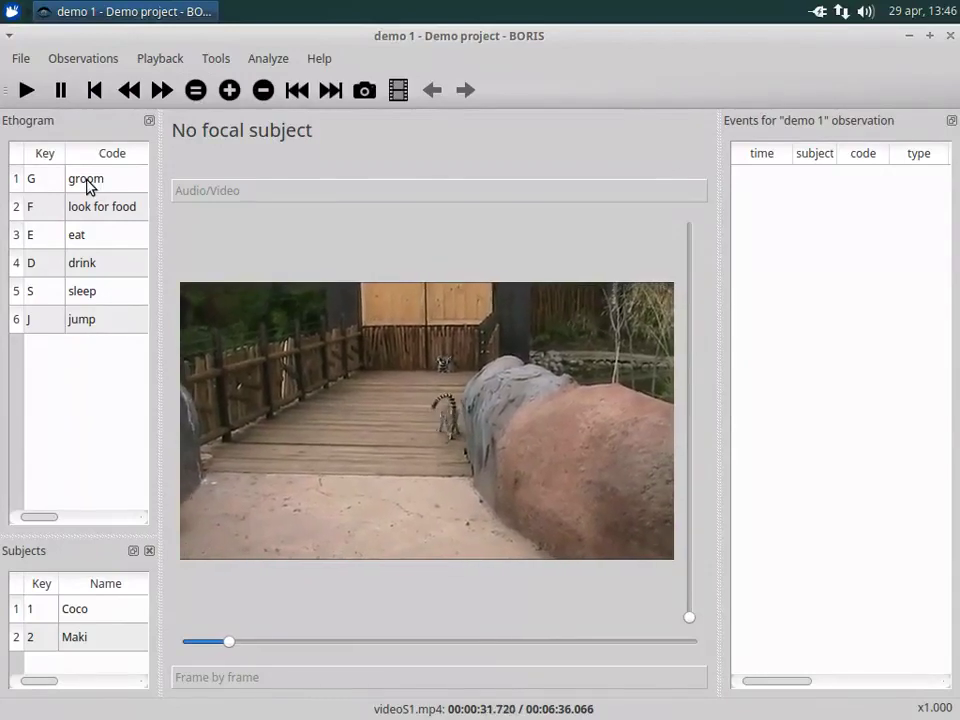
- Code a groom event from 00:00:32.240 to about 00:00:56, widening the time column
key(g)
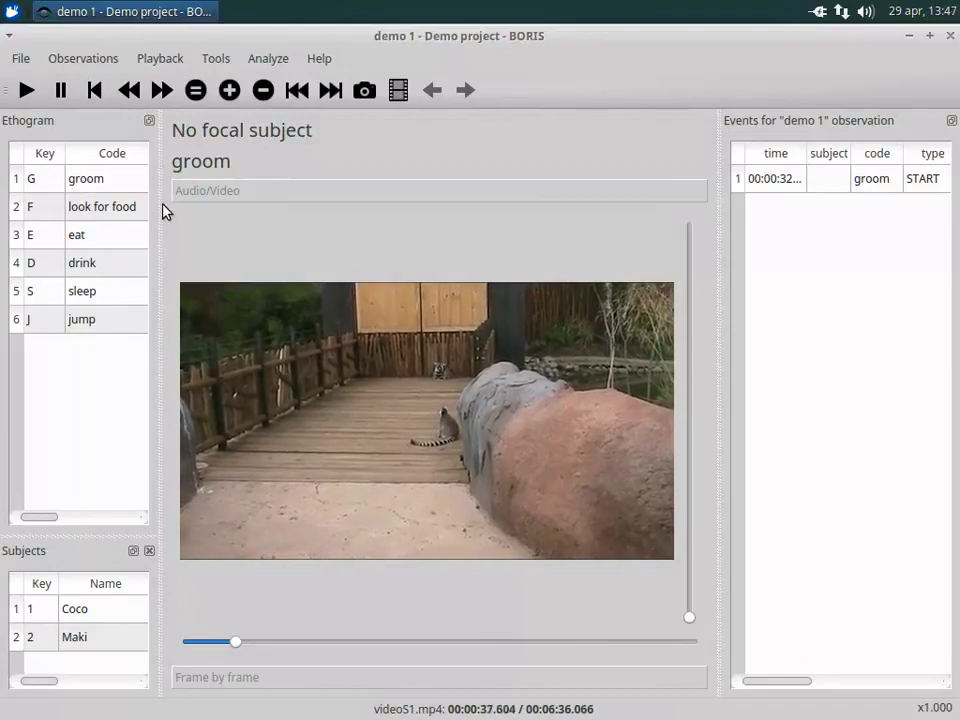
drag(158, 207, 118, 212)
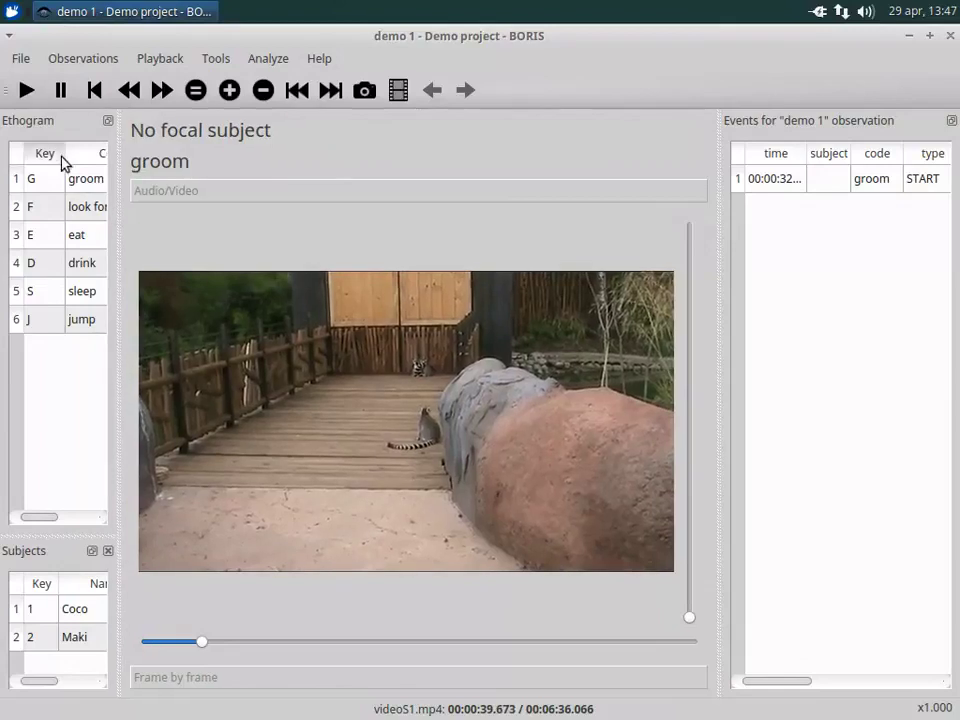
drag(65, 151, 48, 154)
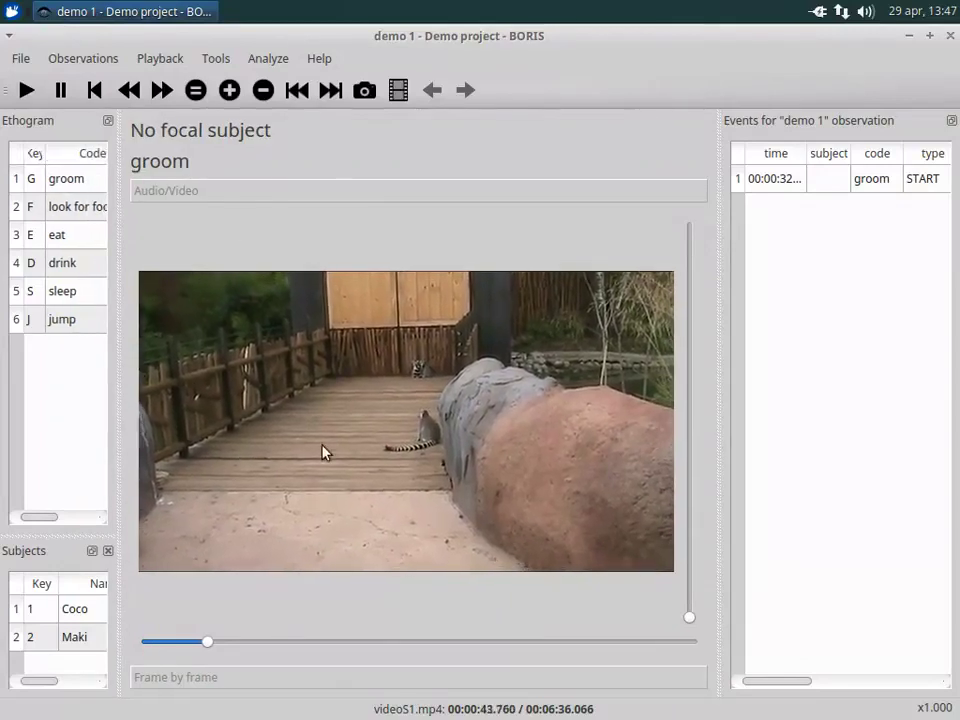
mouse_move(808, 153)
mouse_down()
mouse_move(833, 157)
mouse_move(803, 165)
mouse_up()
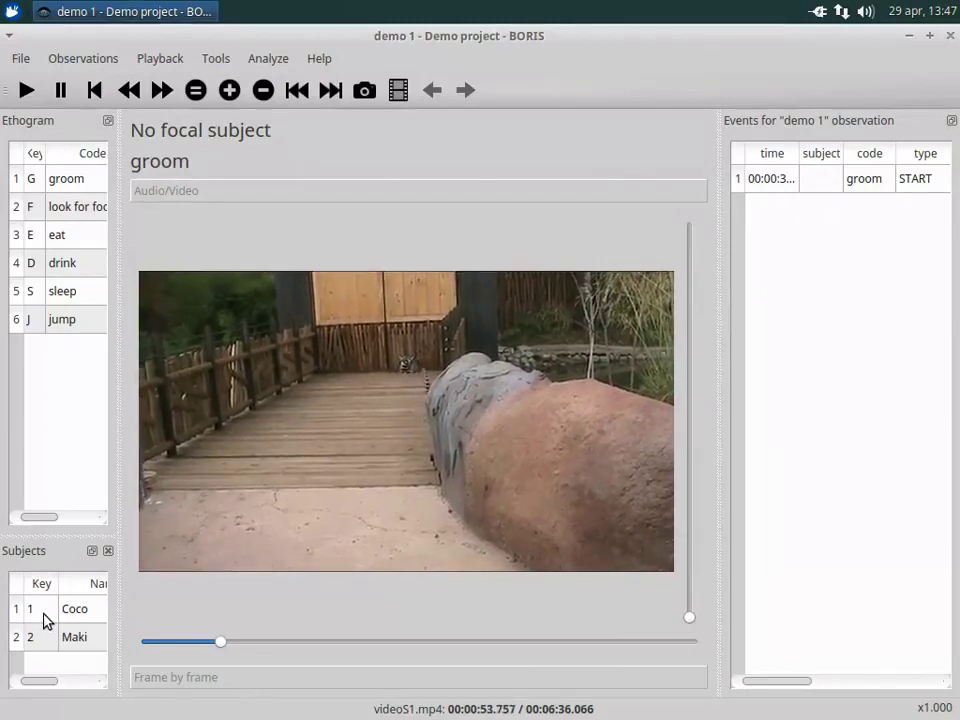
double_click(70, 187)
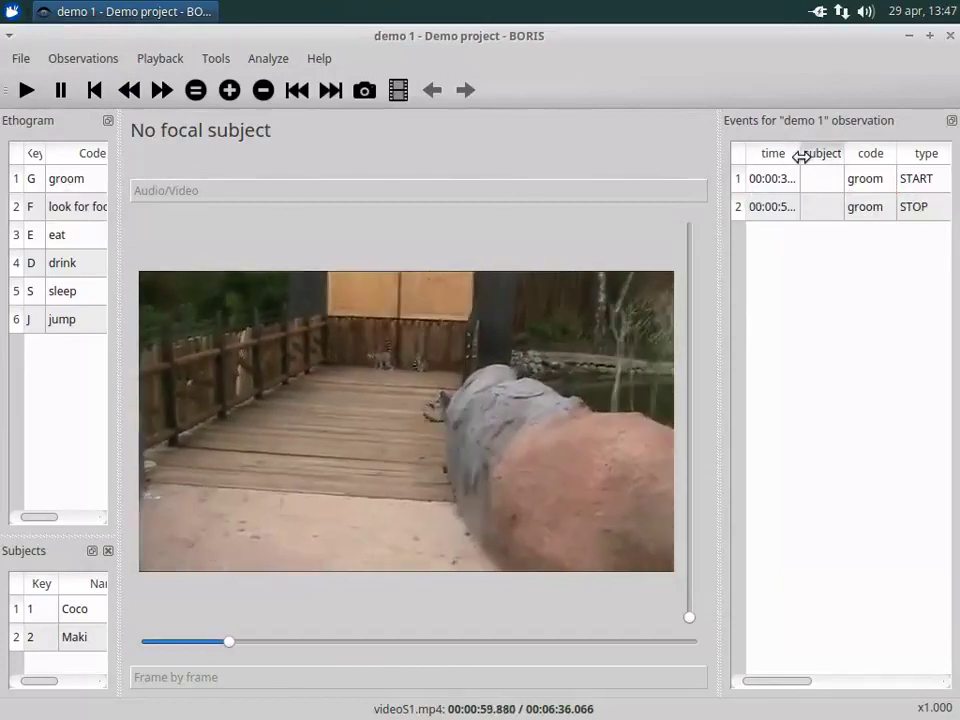
drag(800, 153, 814, 153)
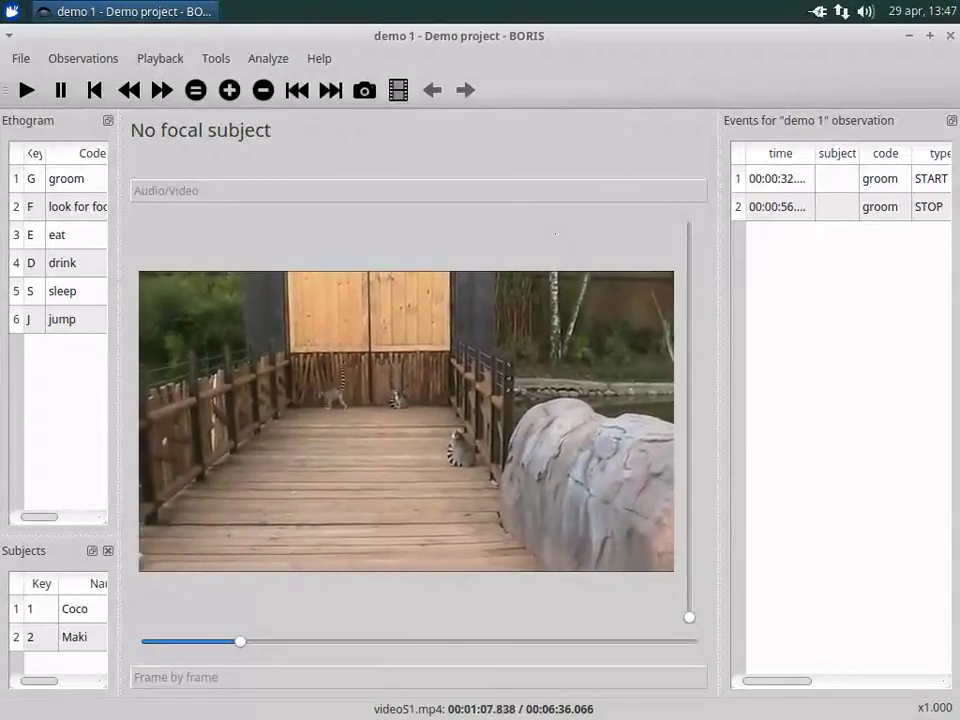
- Code Coco's look-for-food bout from 1:13 to 1:29, then clear Coco as focal subject
key(1)
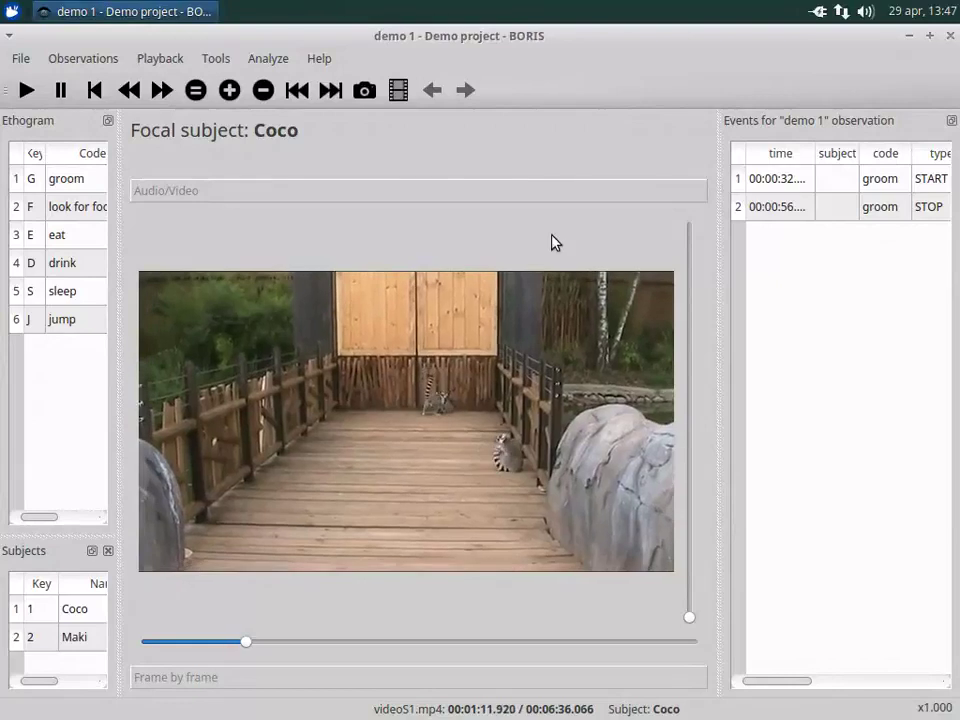
key(f)
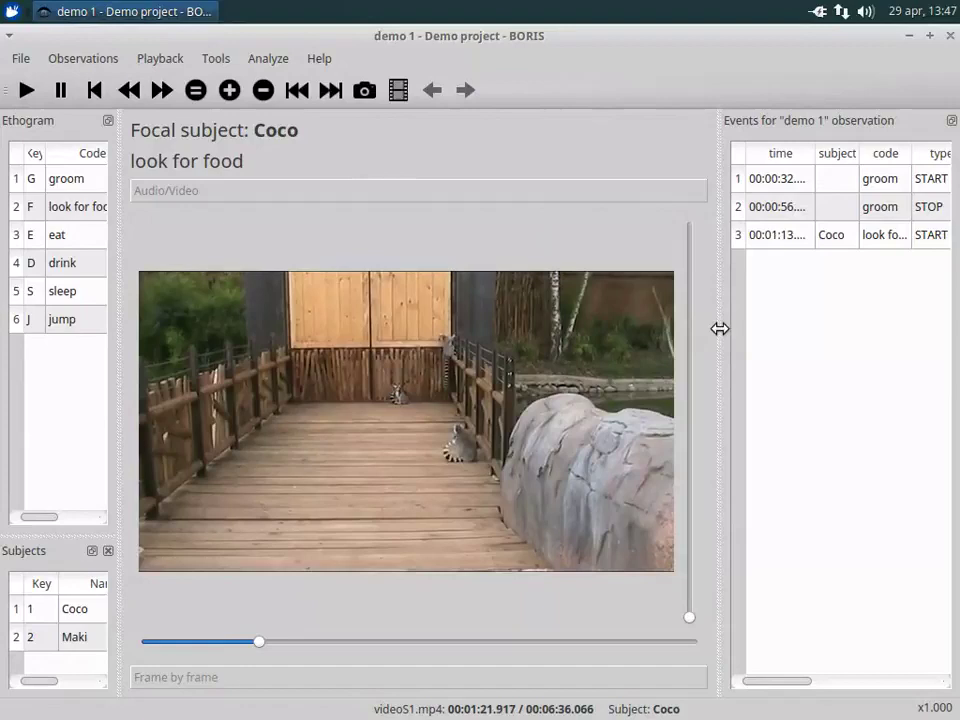
drag(720, 329, 589, 332)
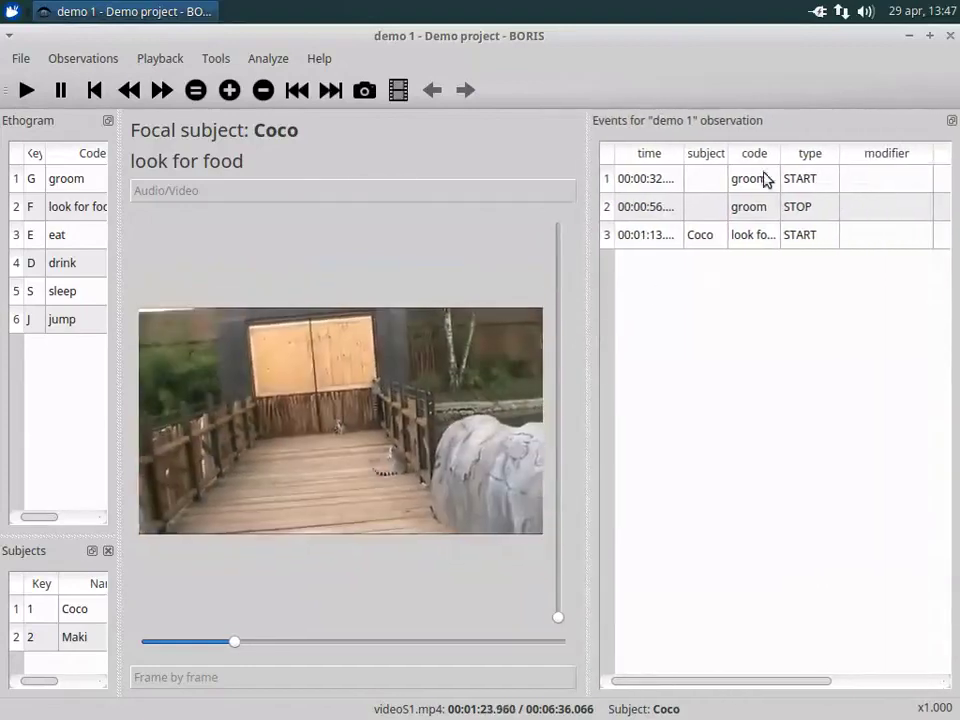
drag(782, 152, 822, 153)
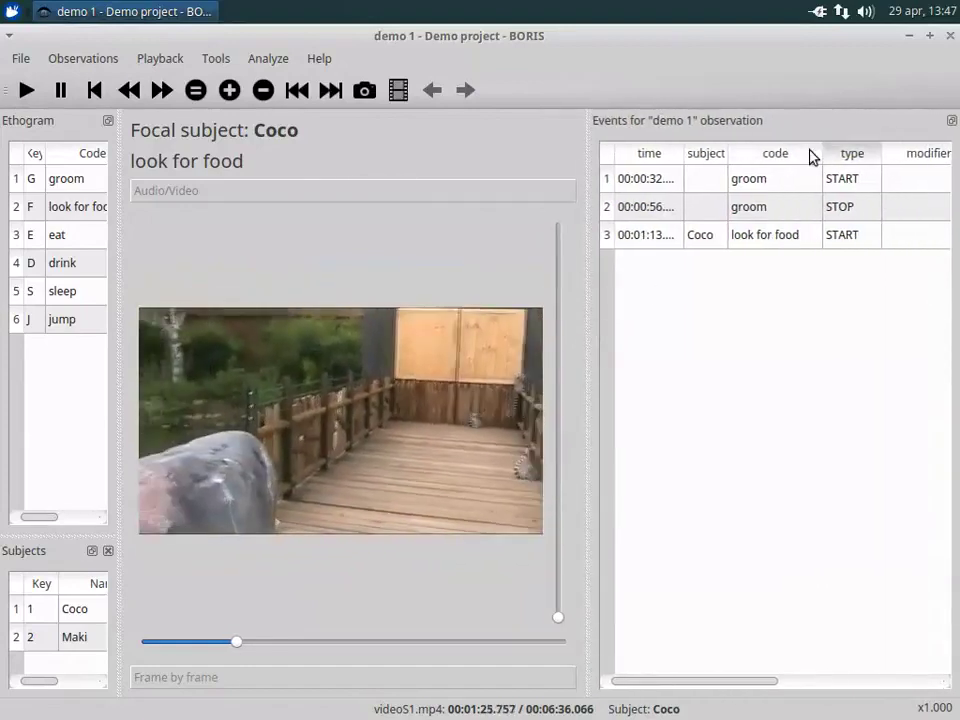
drag(686, 157, 717, 156)
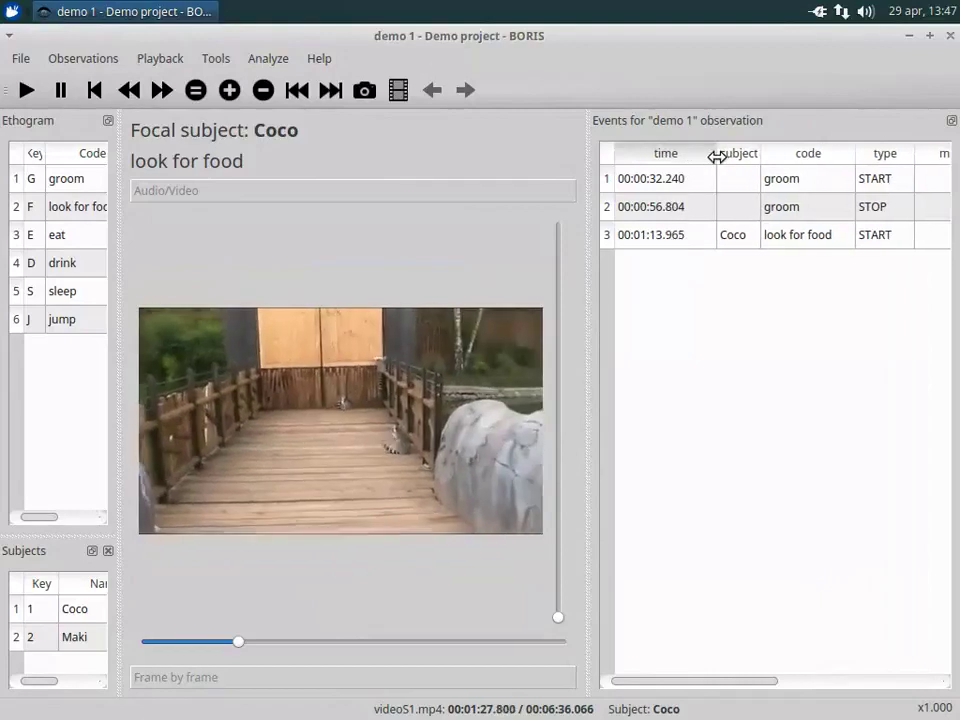
key(f)
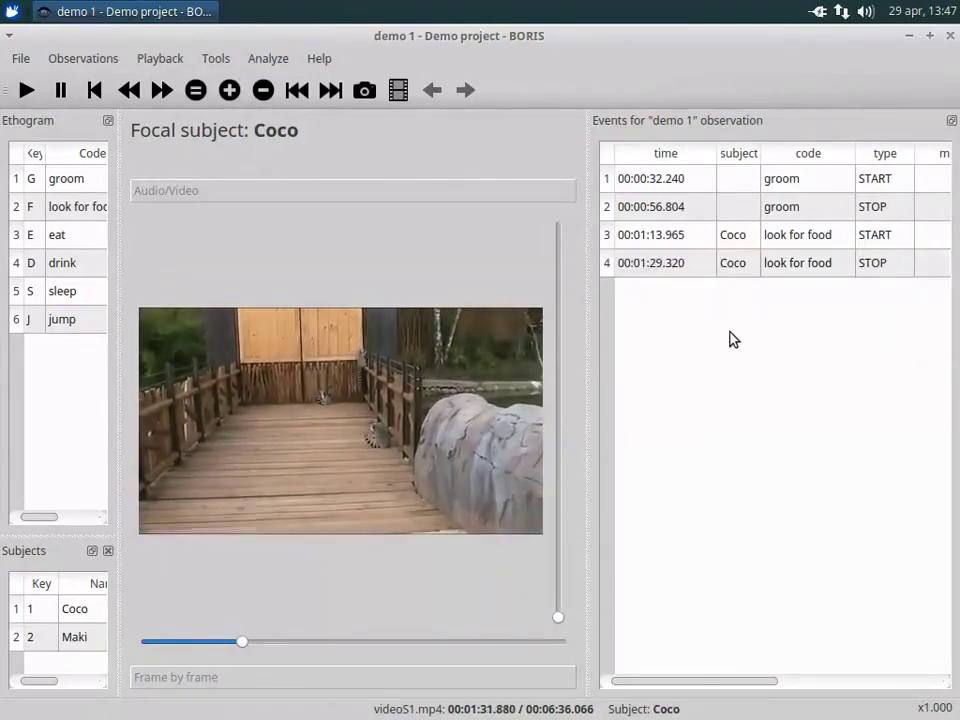
double_click(88, 612)
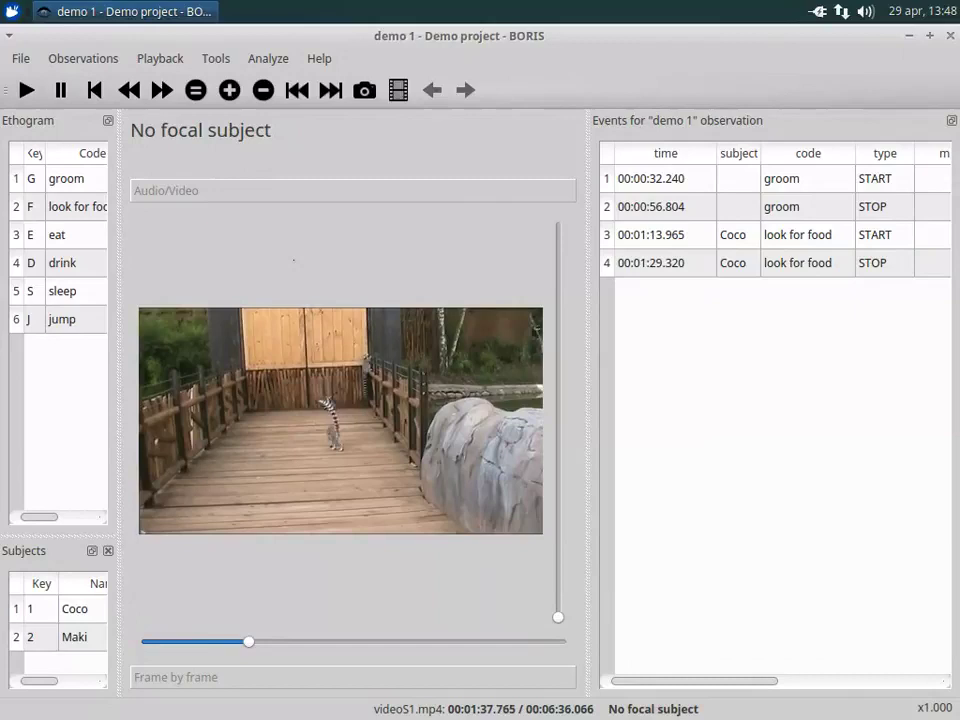
- Code Maki's sleep bout from 1:40 to 1:47, then a subject-less jump at 00:01:58.760
key(2)
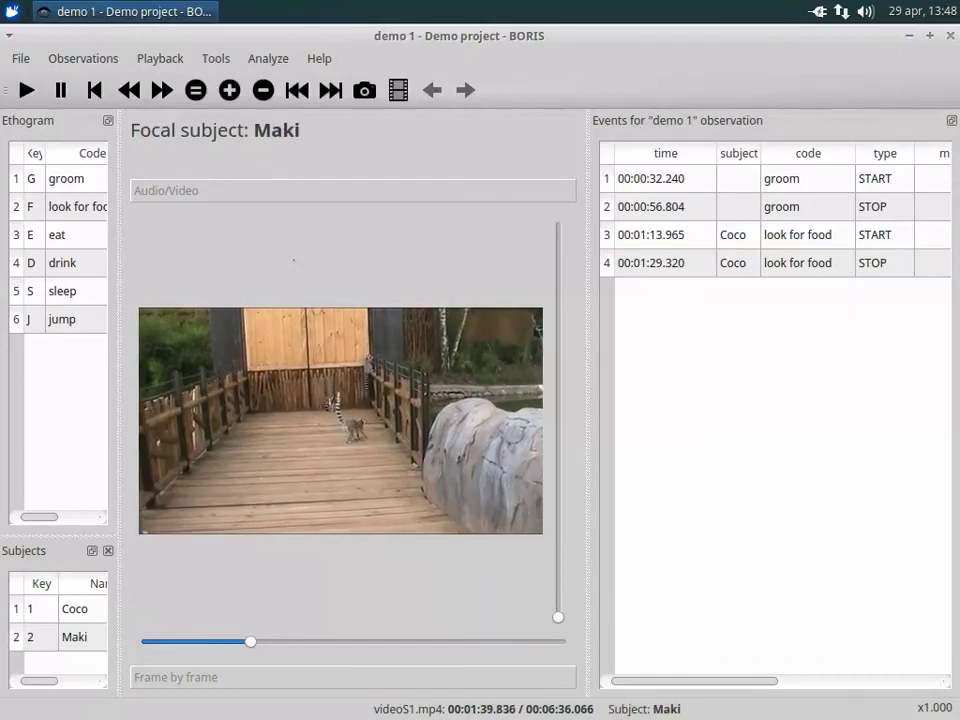
key(s)
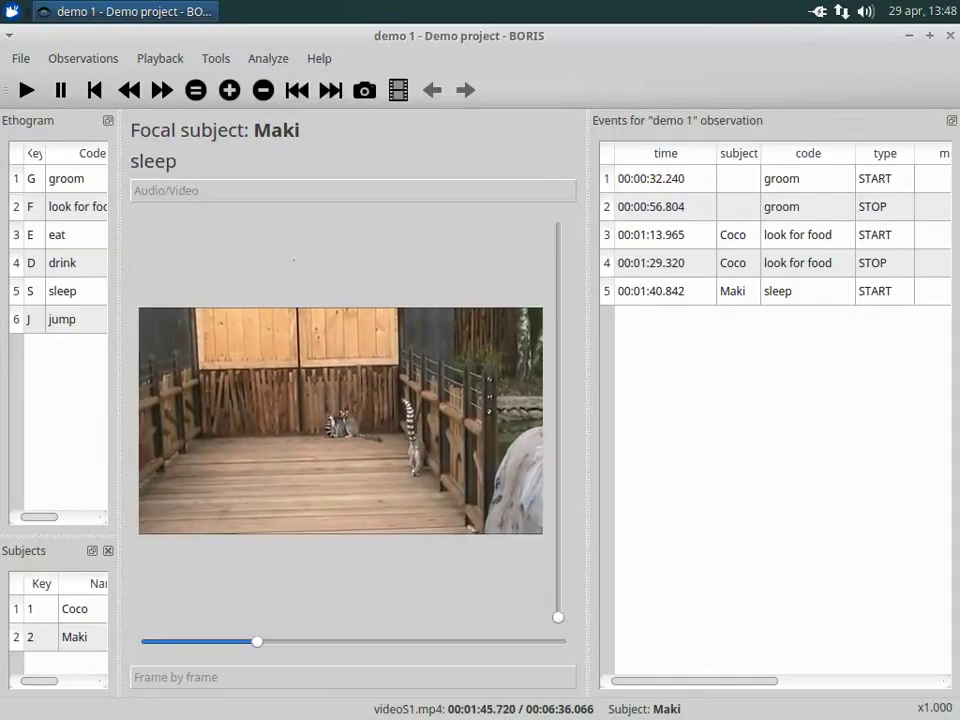
key(s)
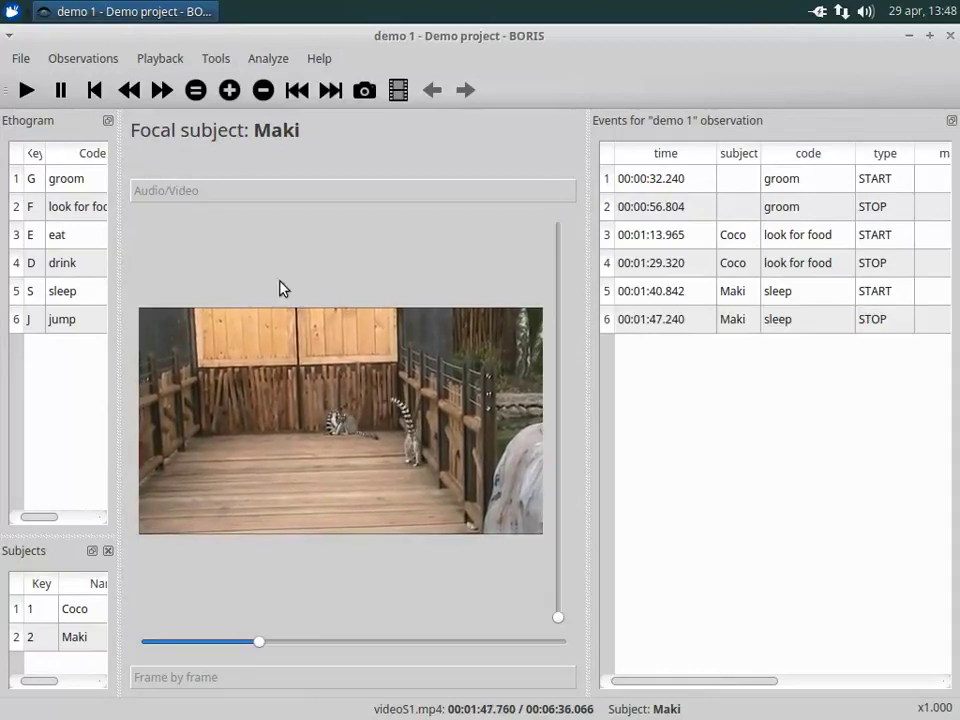
double_click(77, 639)
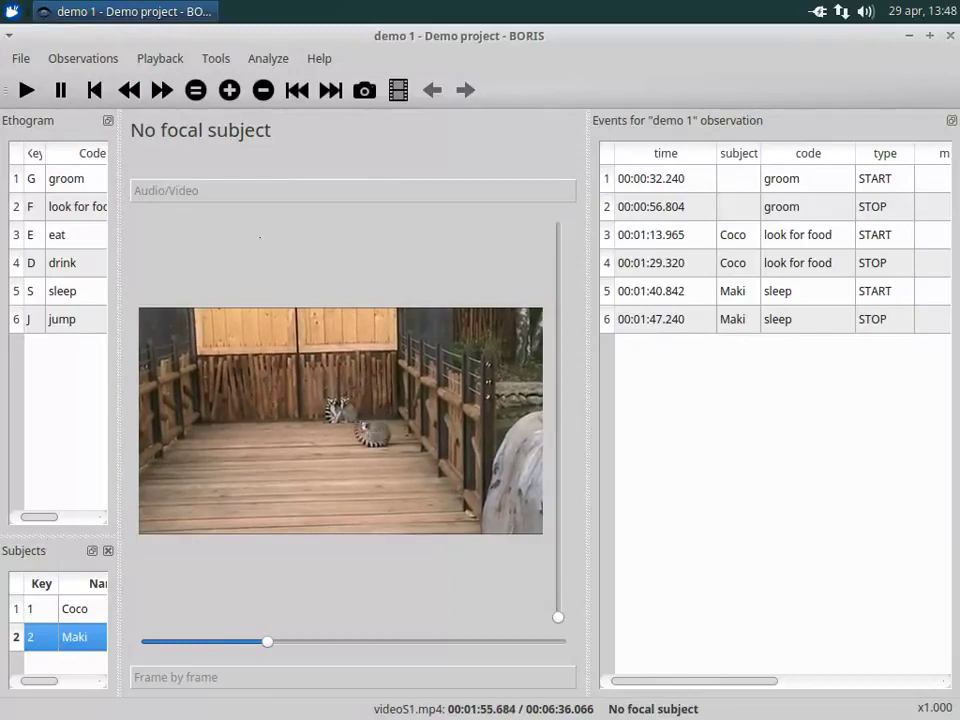
double_click(70, 322)
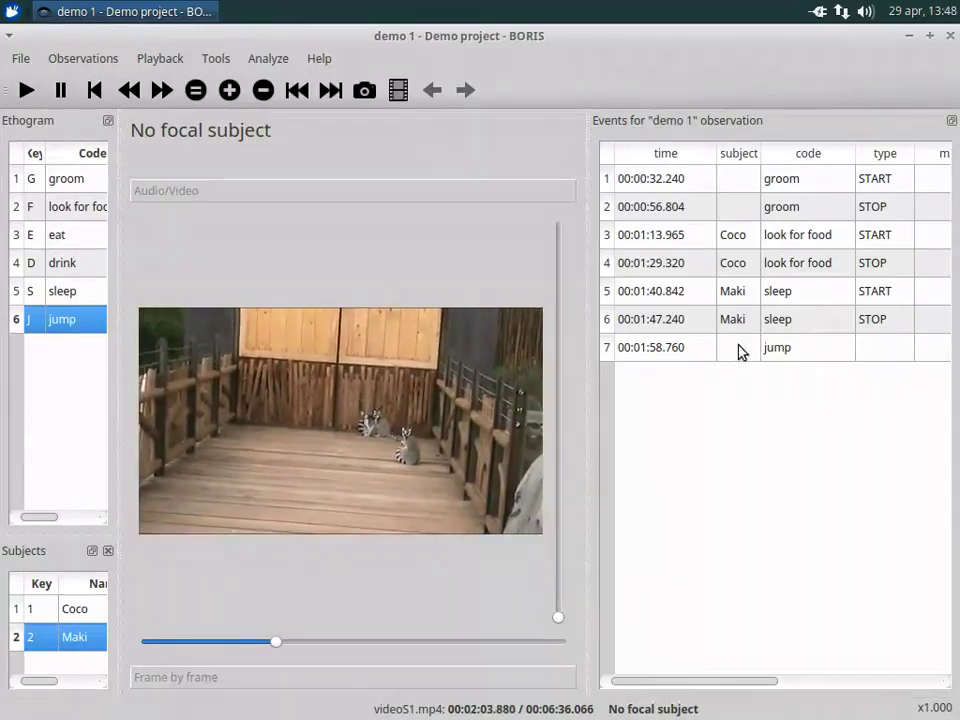
- Edit the 1:58 jump event to assign Coco as its subject
right_click(739, 347)
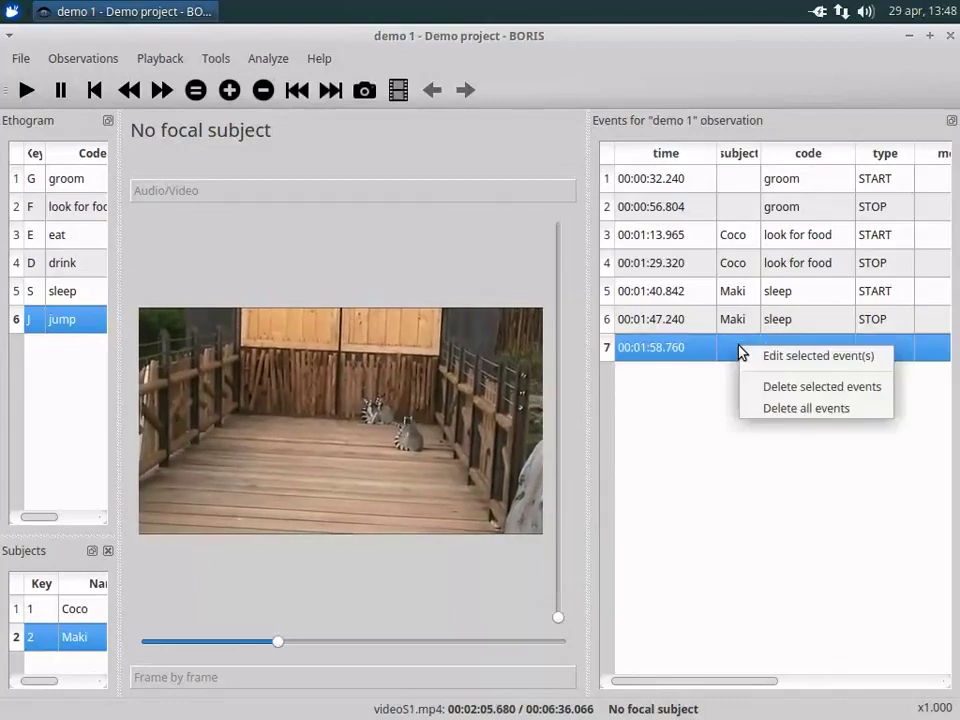
click(782, 356)
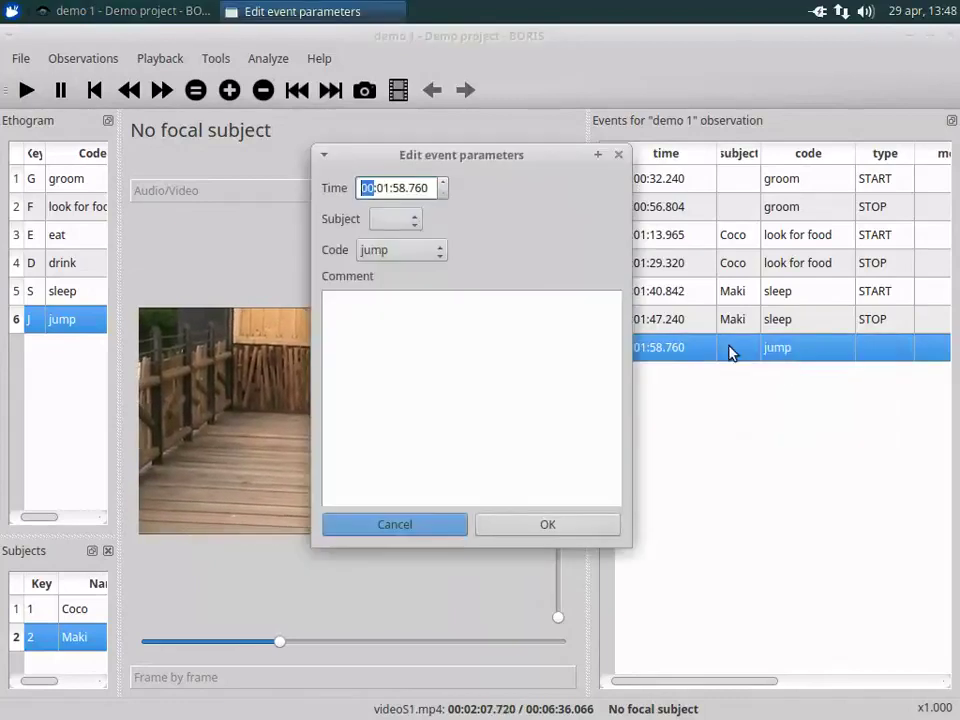
click(401, 220)
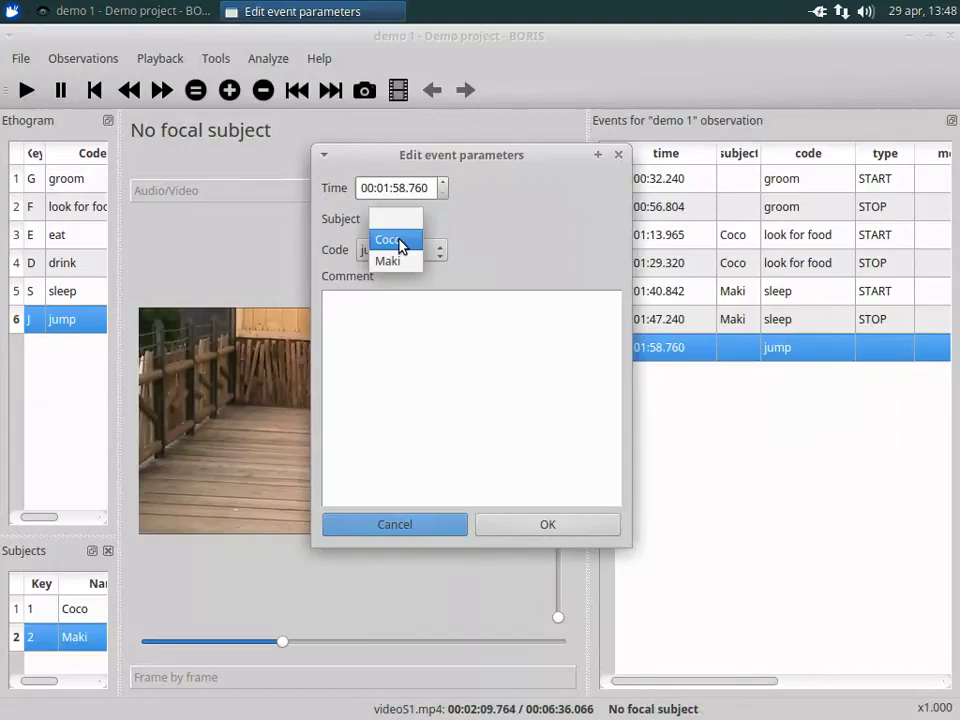
click(399, 246)
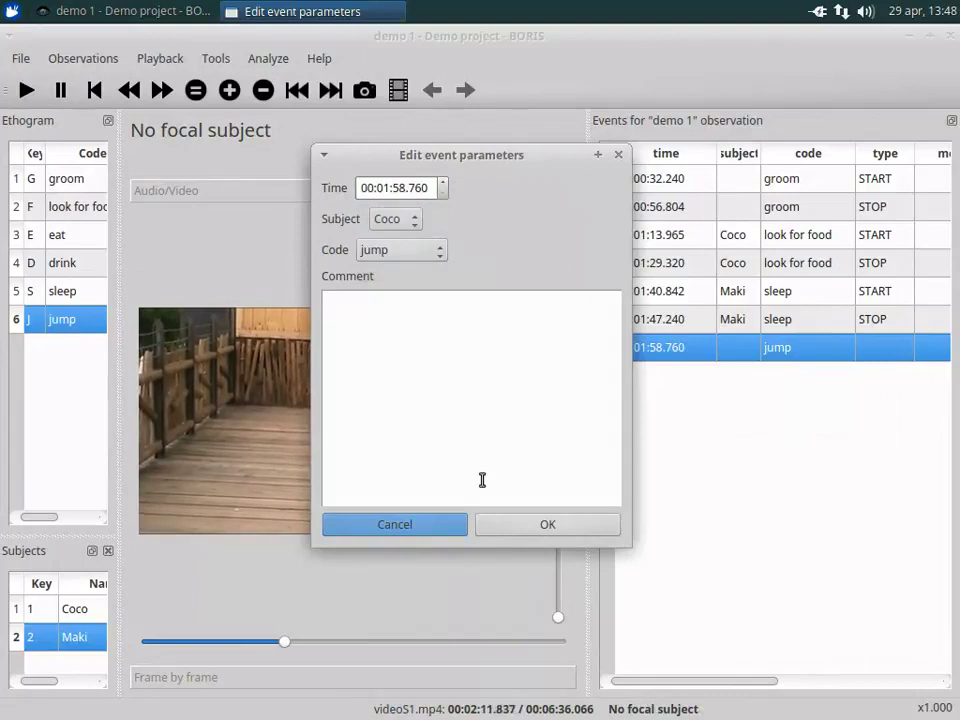
click(507, 532)
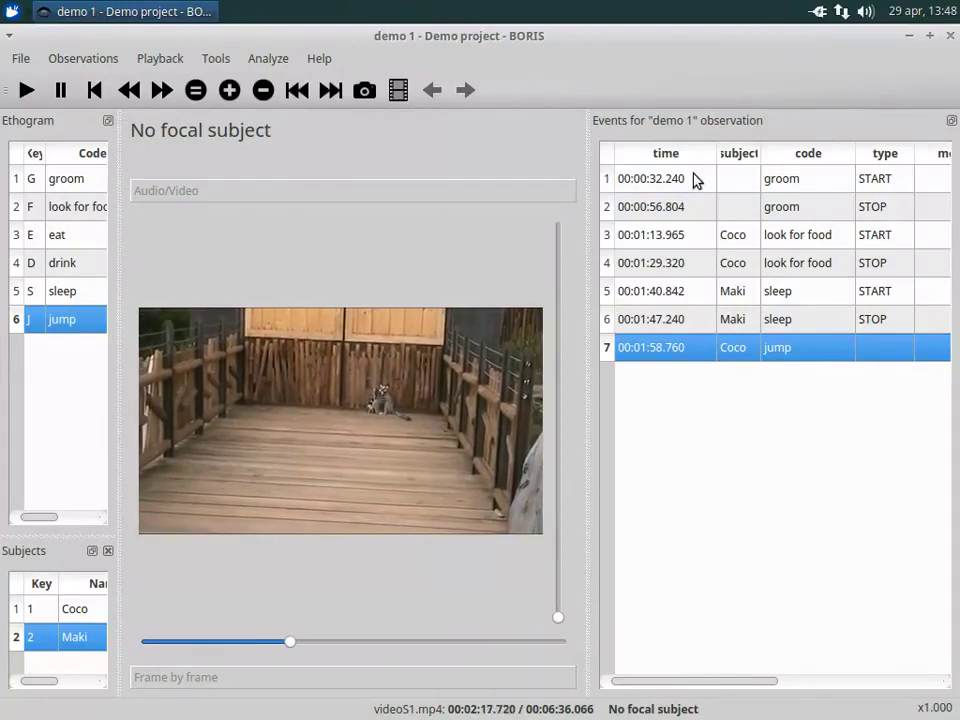
- Delete the two groom events in rows 1–2 of the events list
click(697, 180)
shift+click(695, 210)
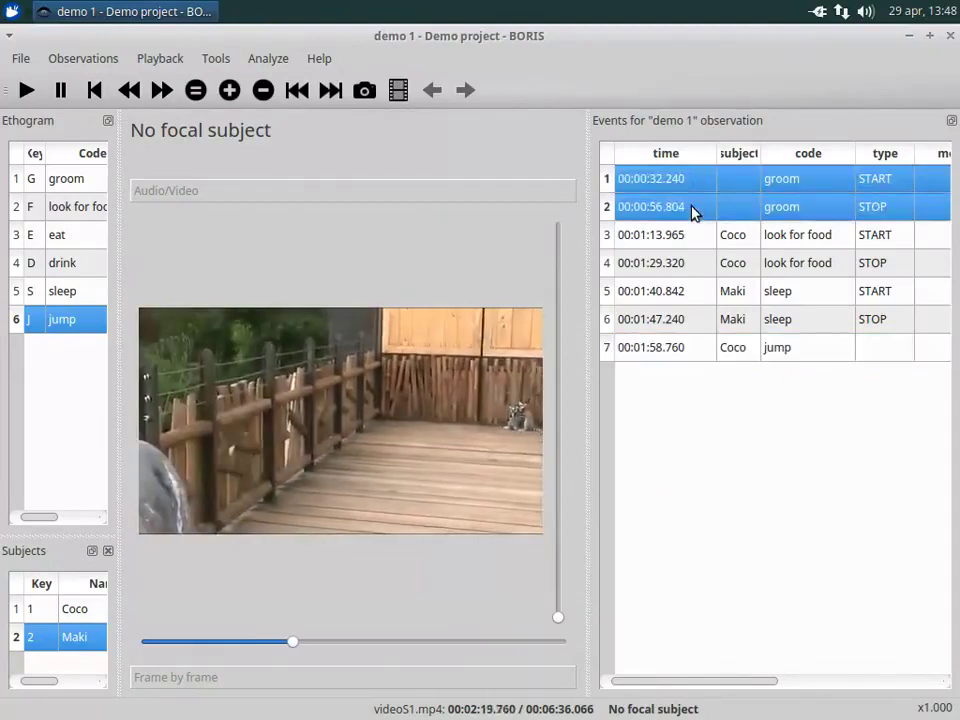
right_click(691, 207)
click(737, 255)
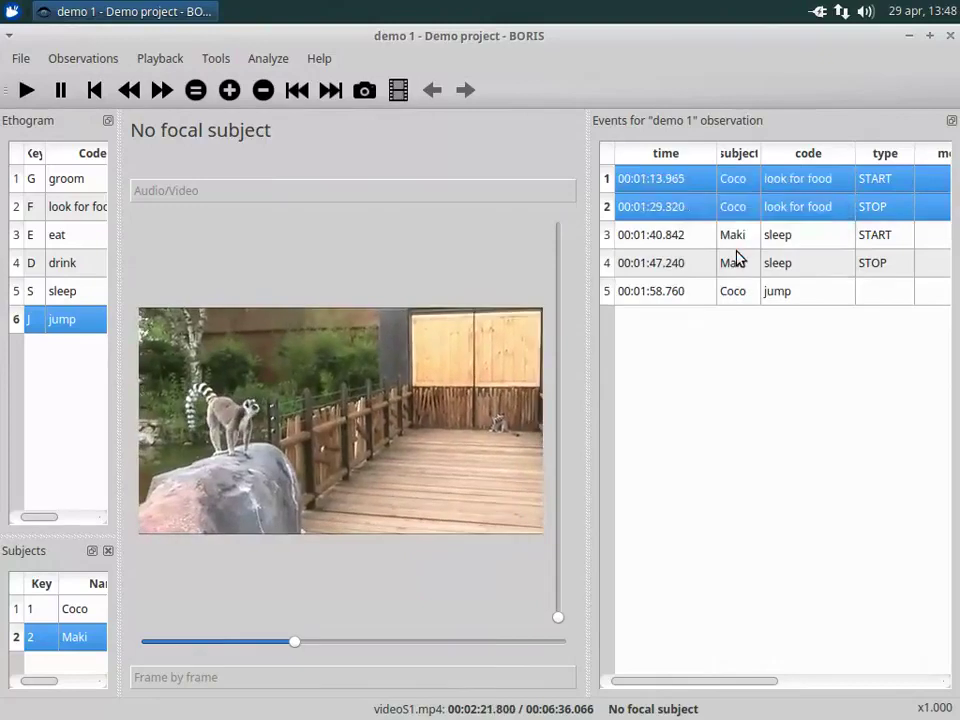
click(703, 364)
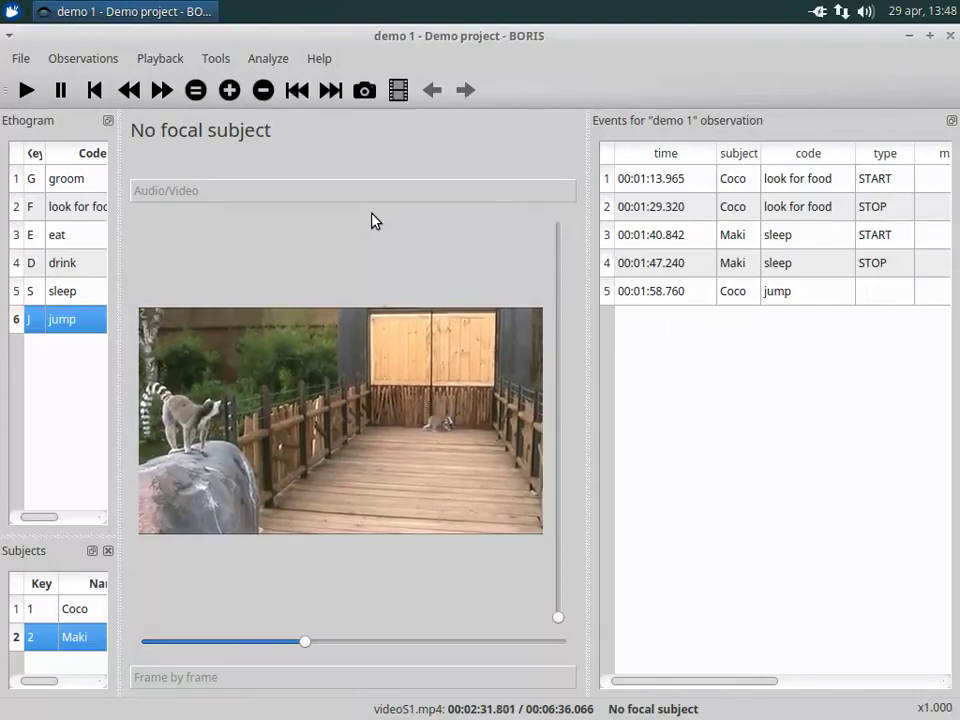
- Code Coco's second look-for-food bout (2:43–2:54) and start Maki's sleep at 00:02:58.920
click(71, 614)
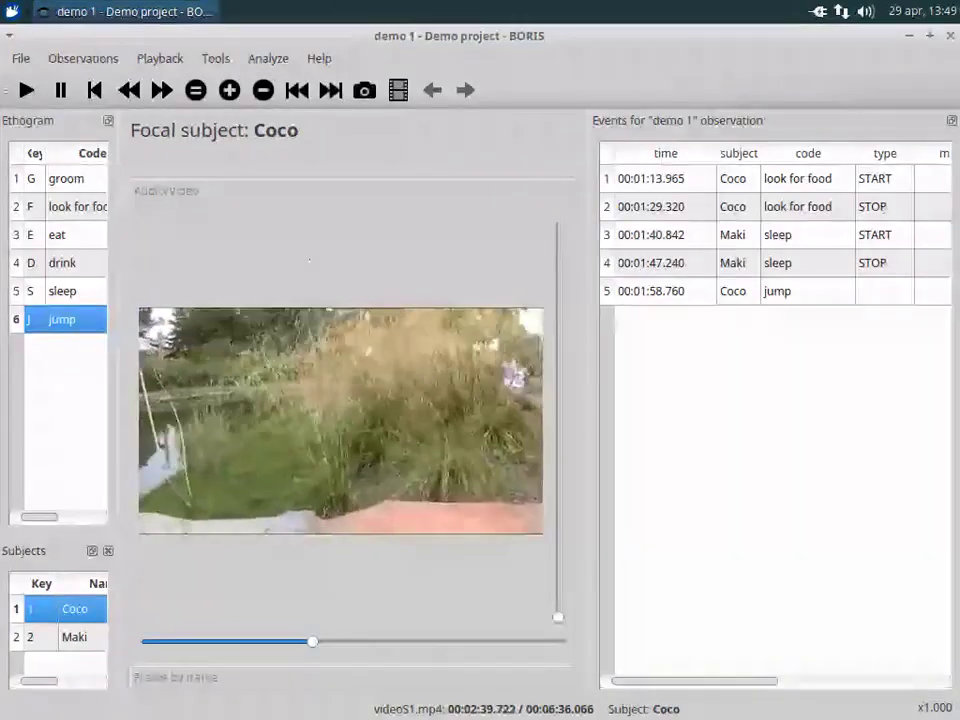
drag(118, 236, 155, 242)
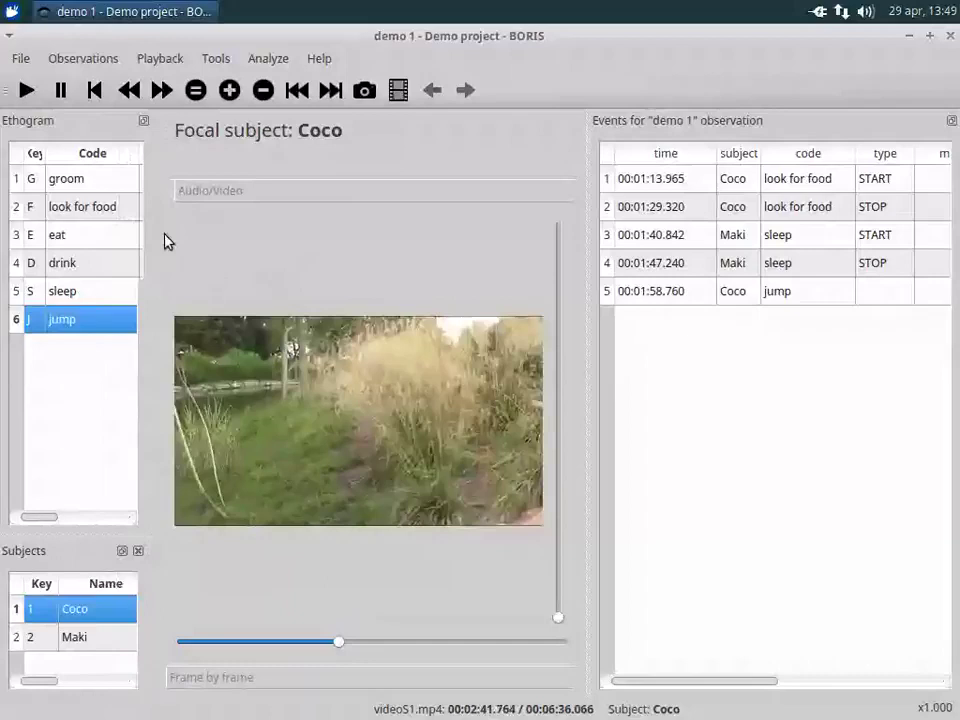
double_click(88, 208)
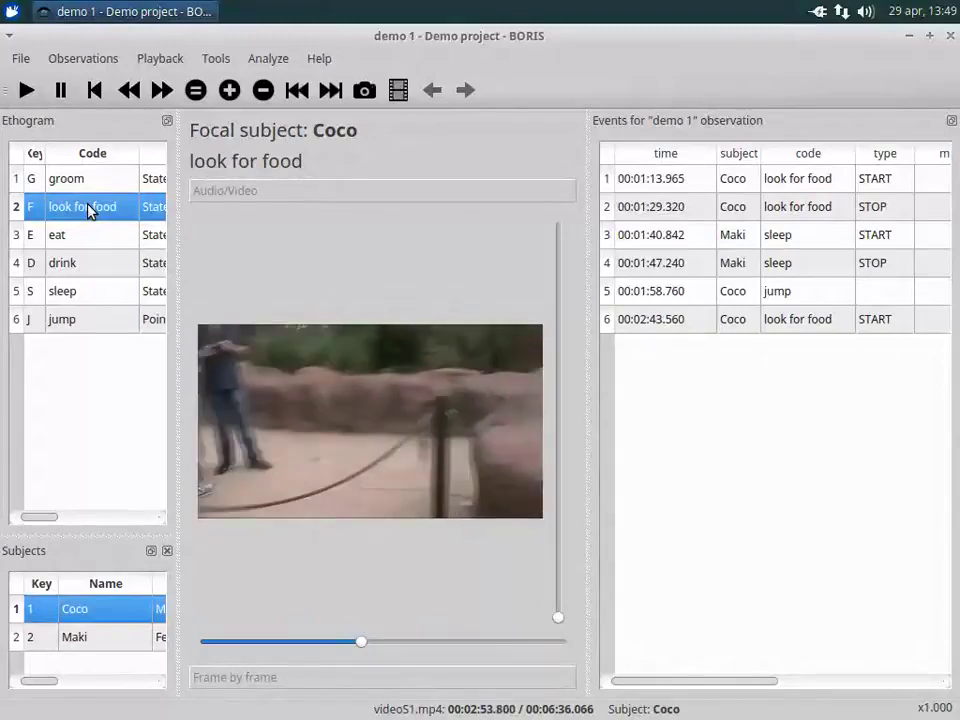
double_click(88, 208)
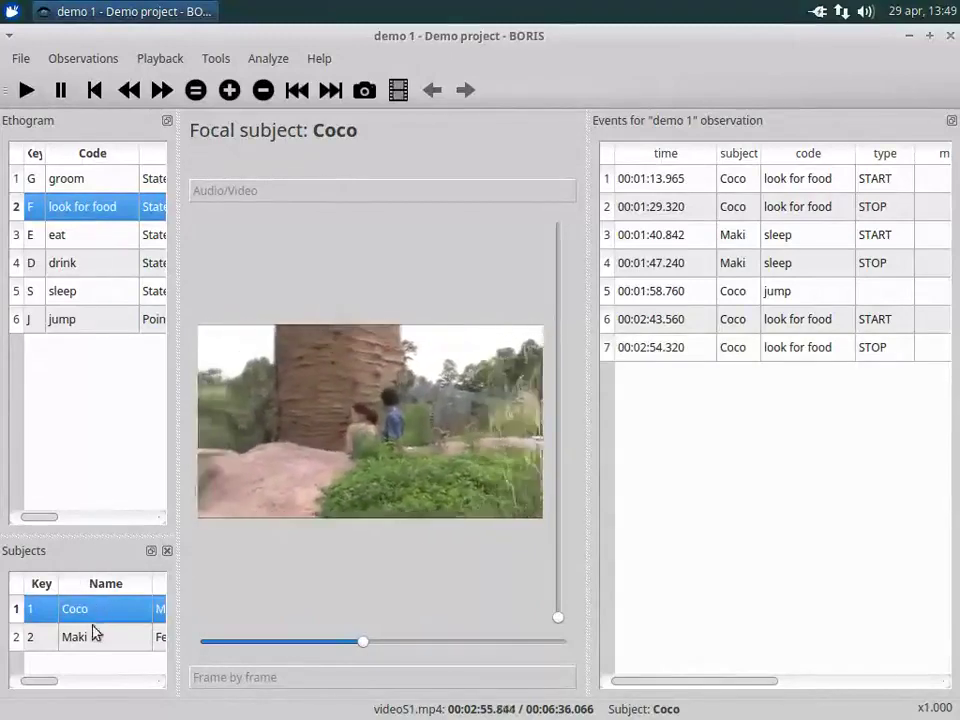
double_click(86, 638)
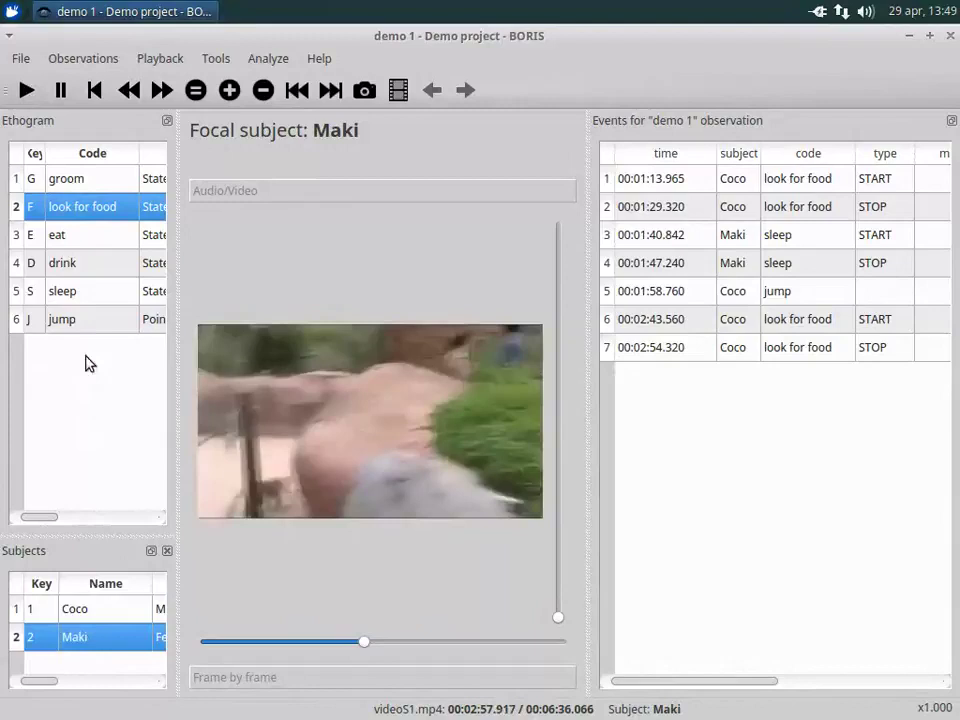
double_click(84, 292)
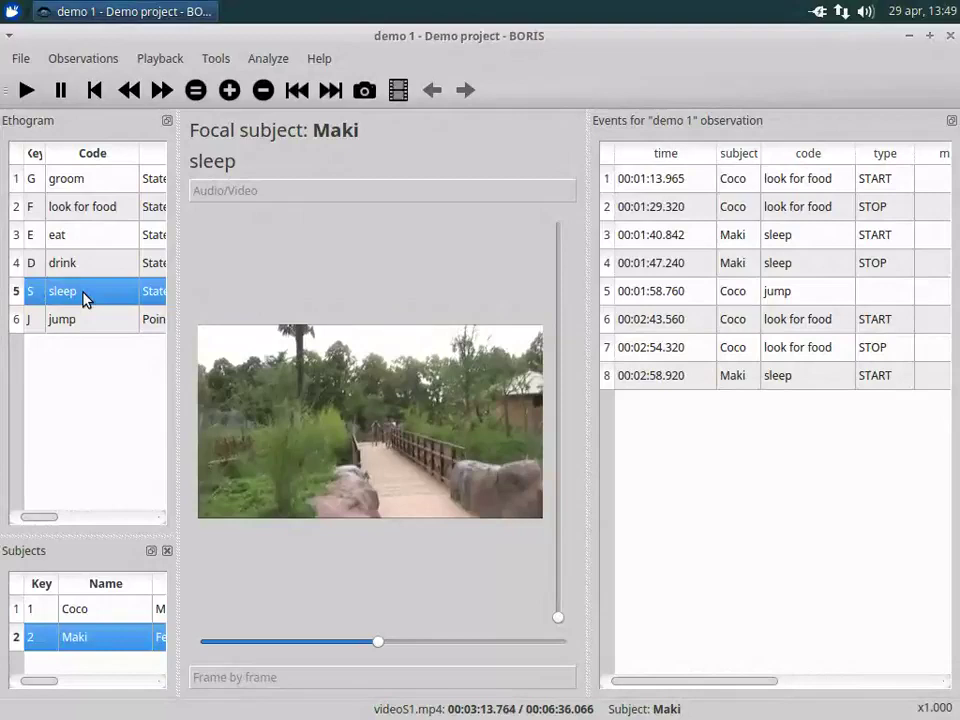
- Stop Maki's second sleep at 3:14, pause the video at 3:18 and snapshot that frame
double_click(85, 298)
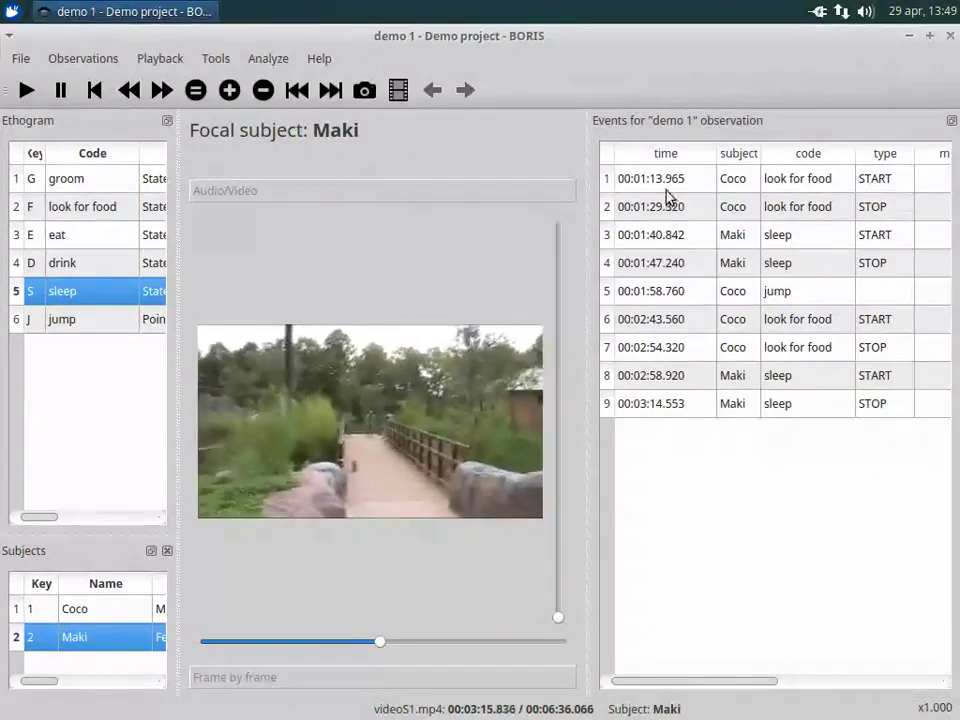
double_click(668, 180)
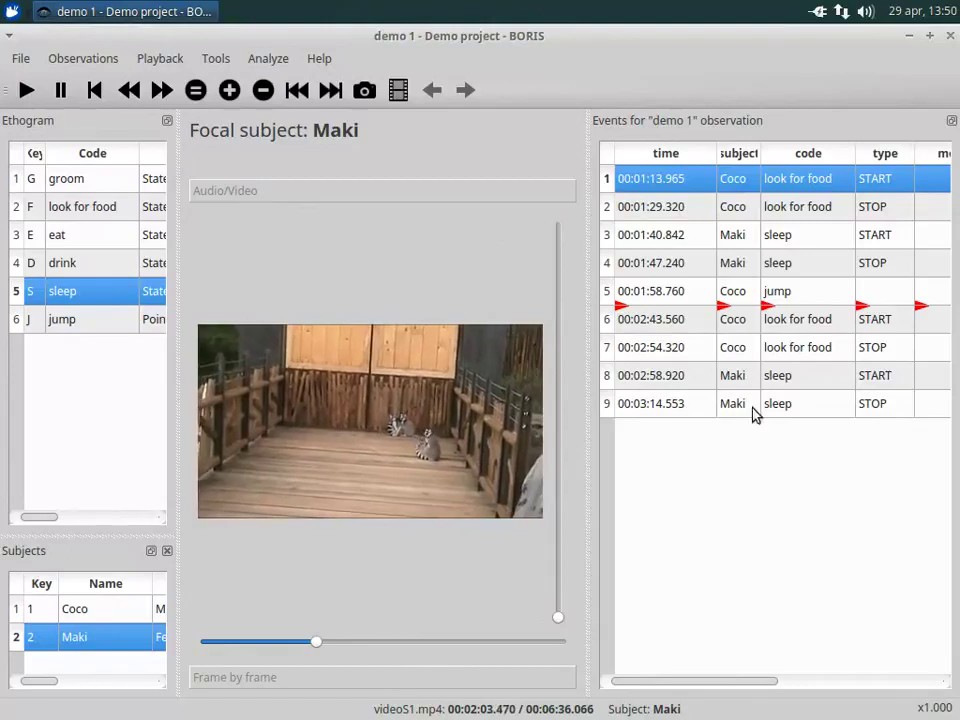
double_click(688, 408)
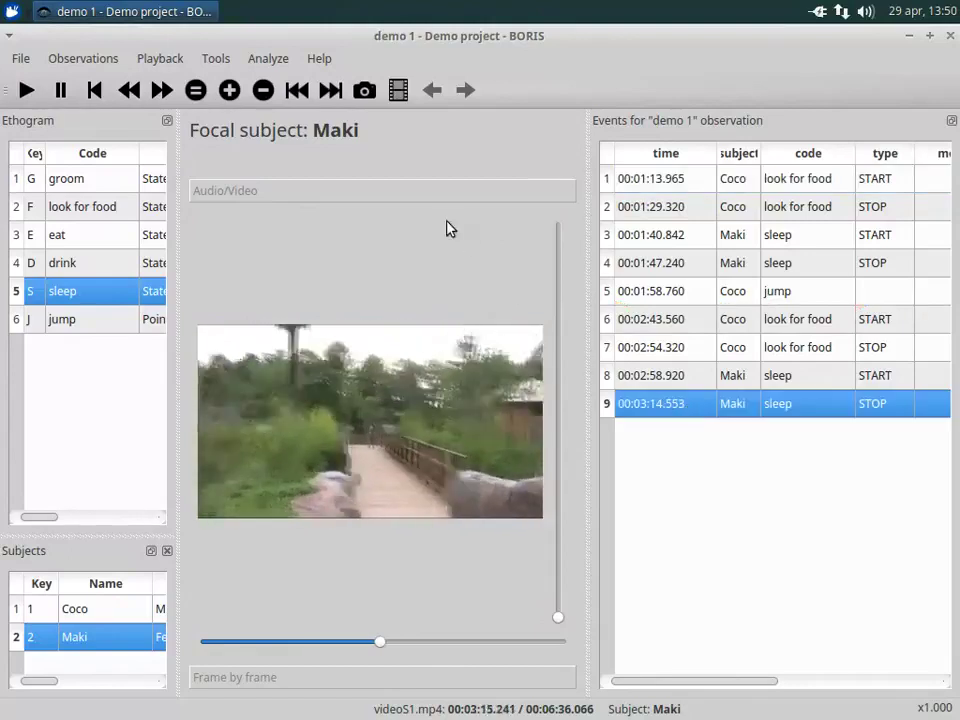
click(63, 90)
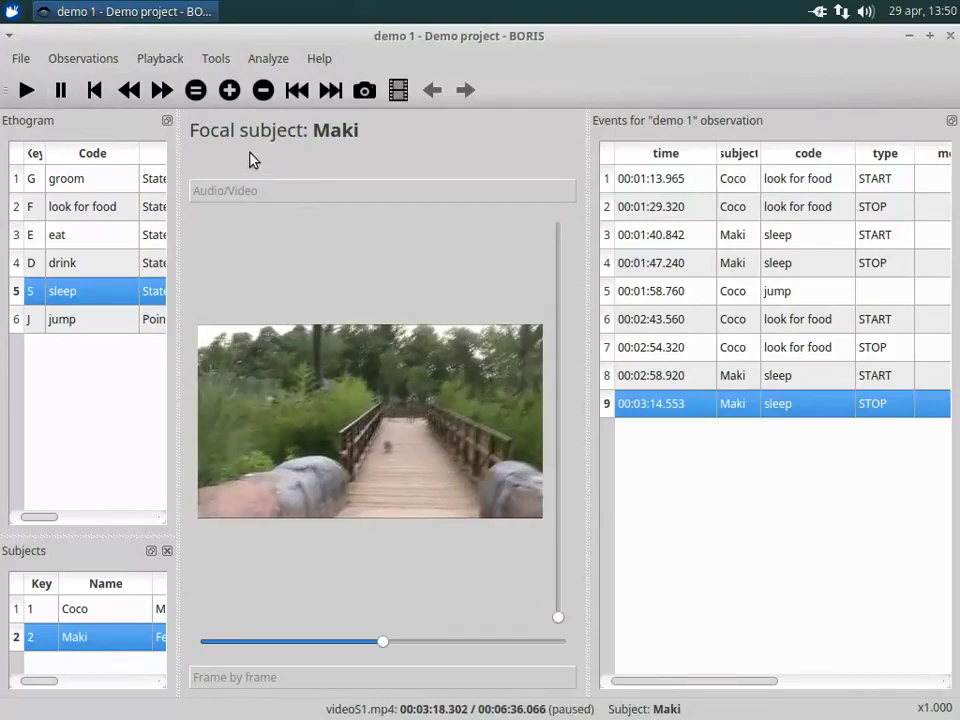
click(371, 97)
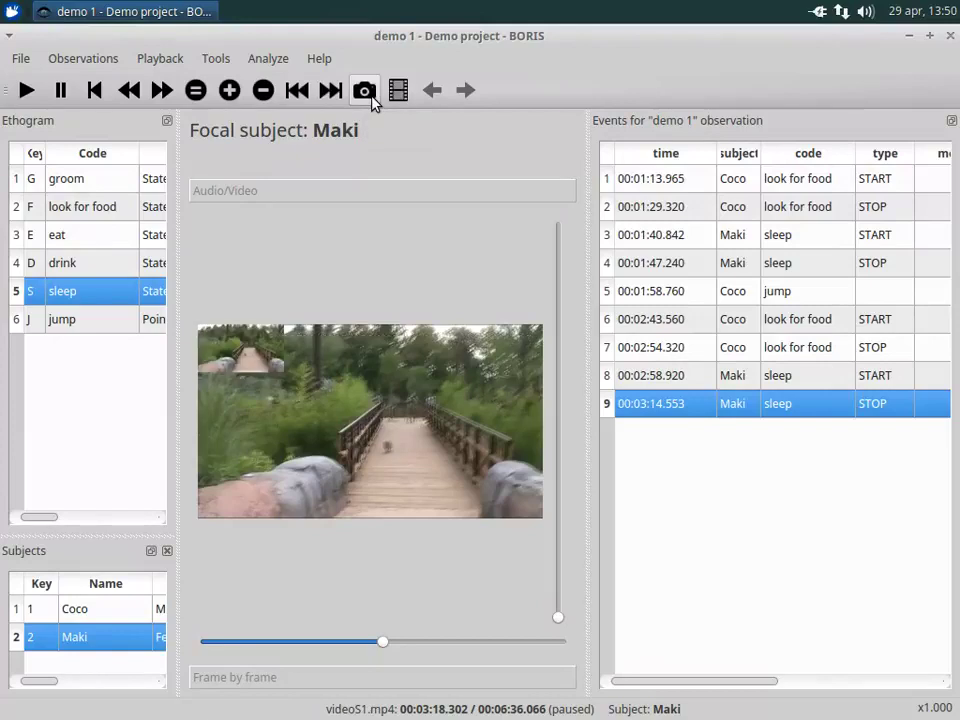
- Run a time budget for demo 1 across all subjects and behaviors, enlarging the results window
click(270, 60)
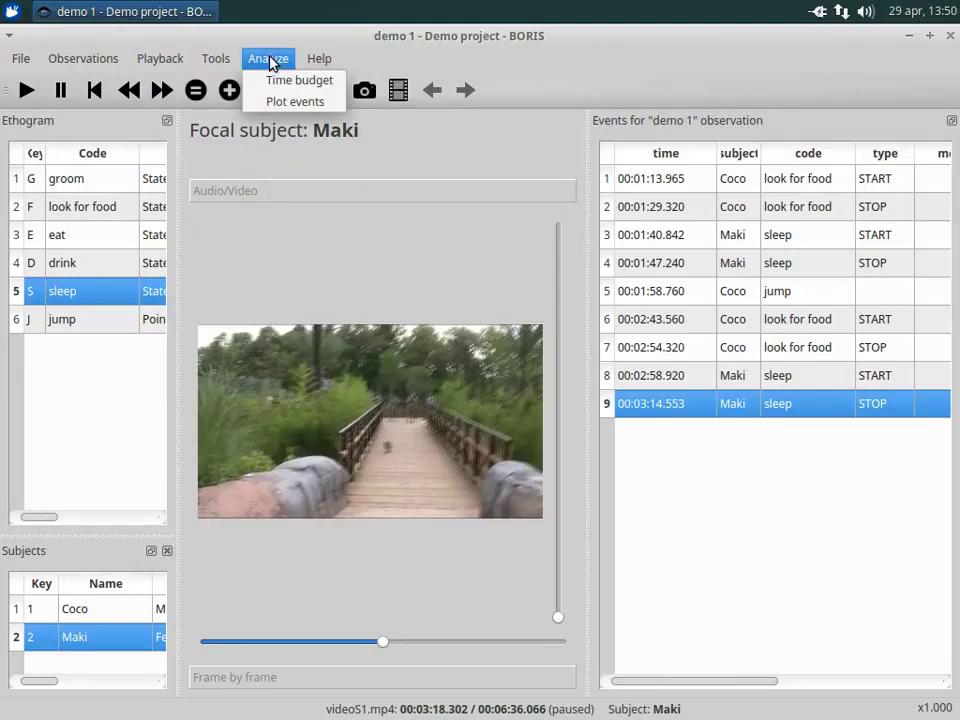
click(266, 84)
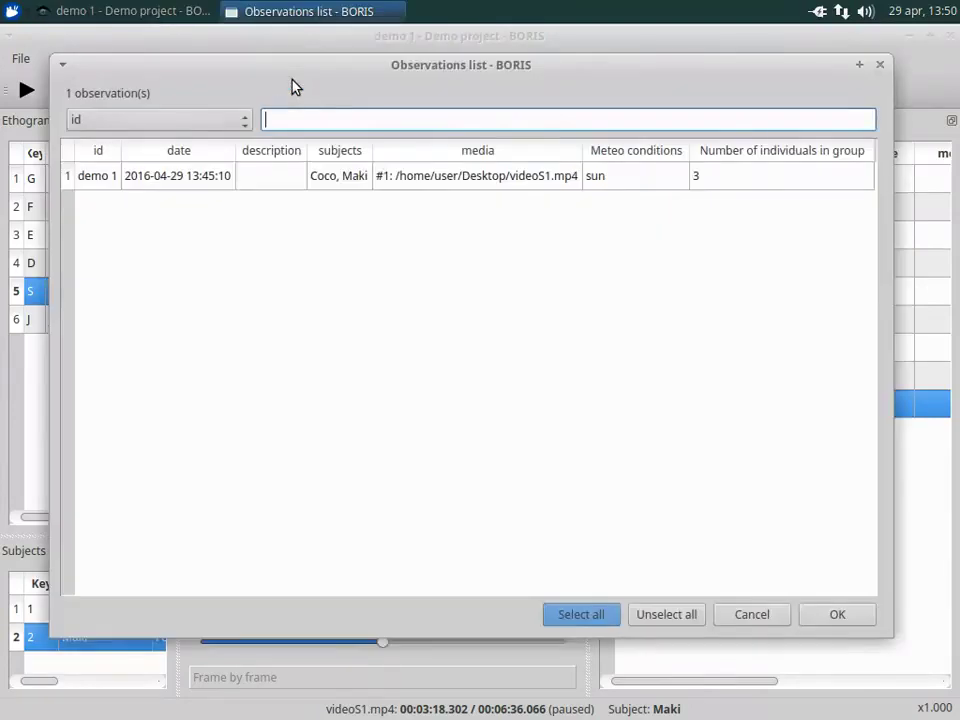
click(229, 185)
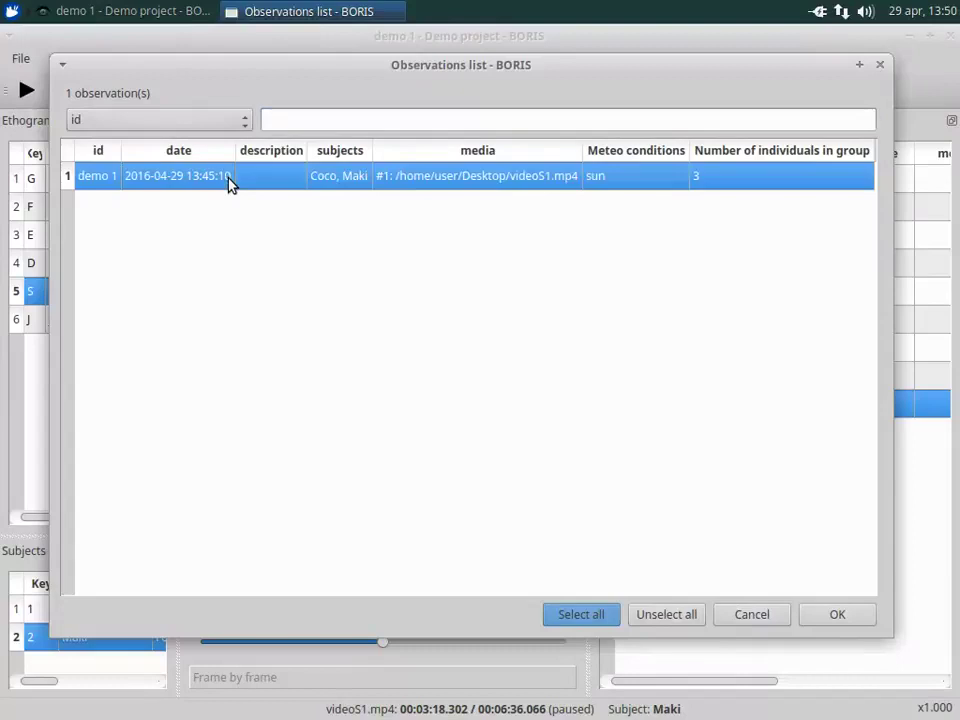
click(840, 618)
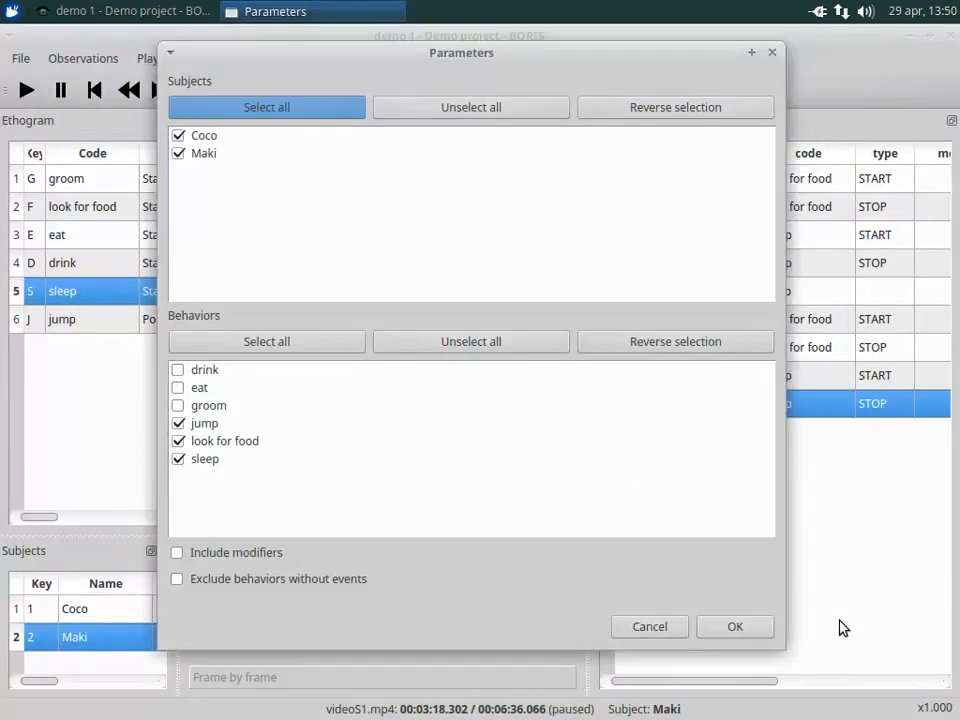
click(735, 627)
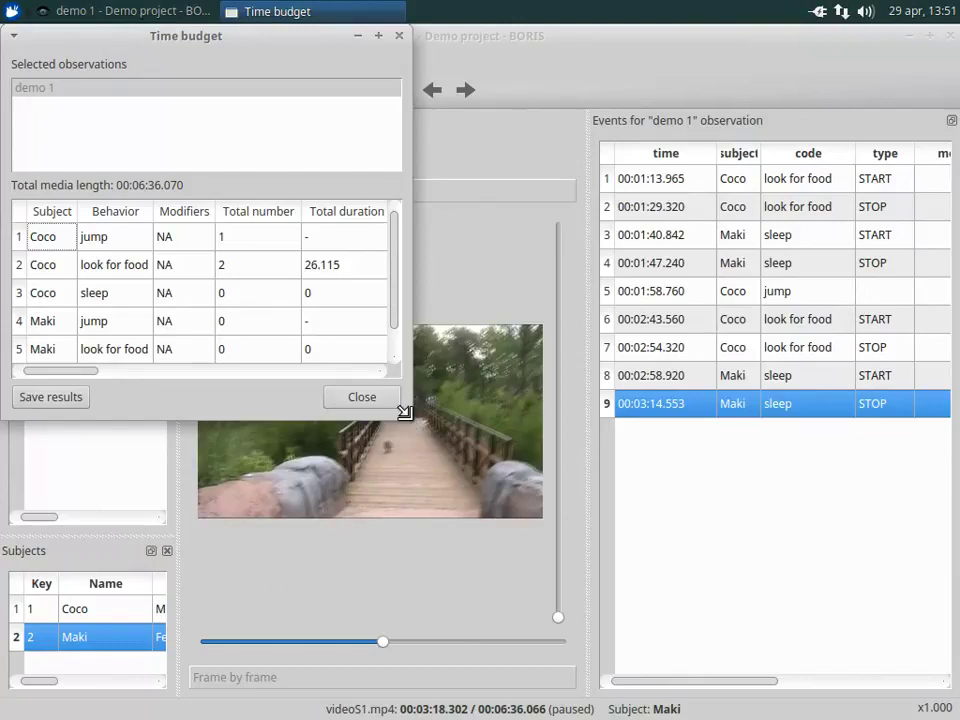
drag(405, 412, 951, 590)
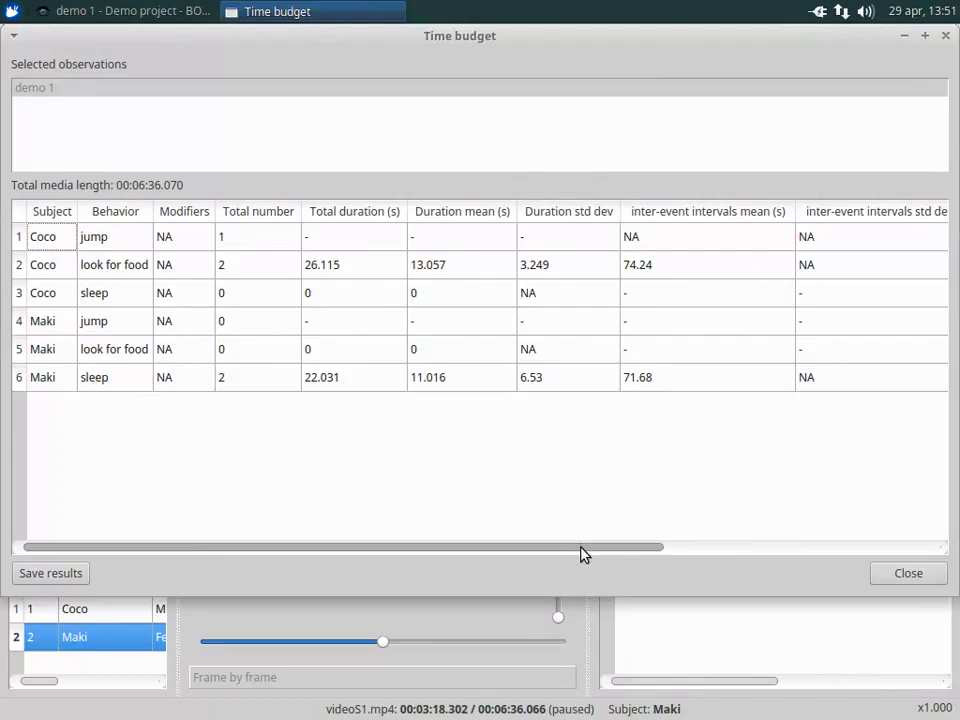
mouse_move(615, 556)
mouse_down()
mouse_move(818, 566)
mouse_move(779, 567)
mouse_up()
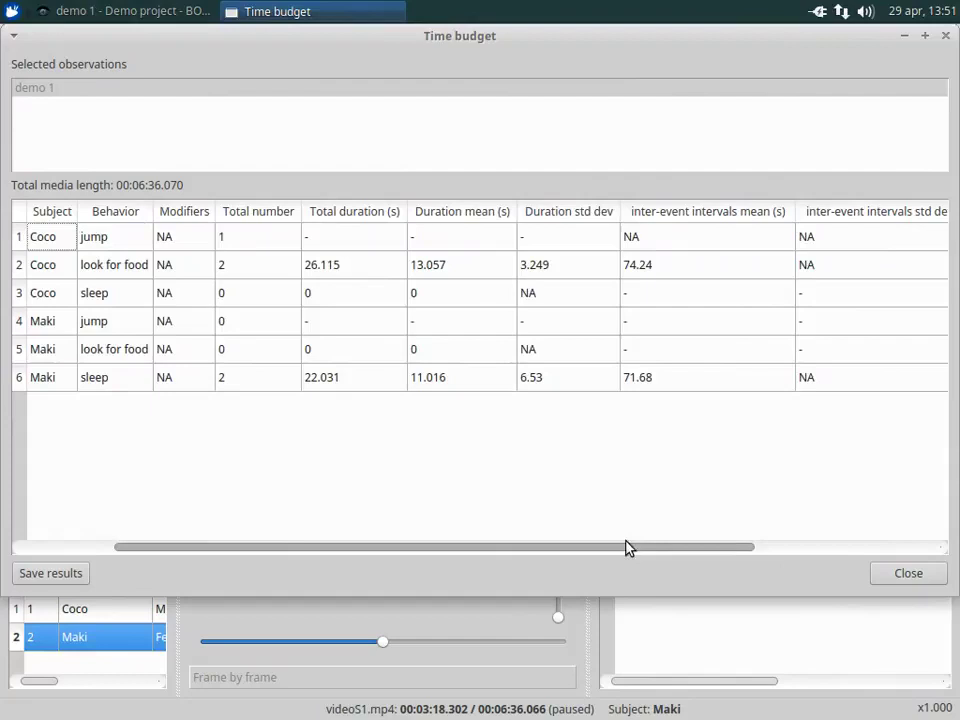
drag(574, 544, 390, 458)
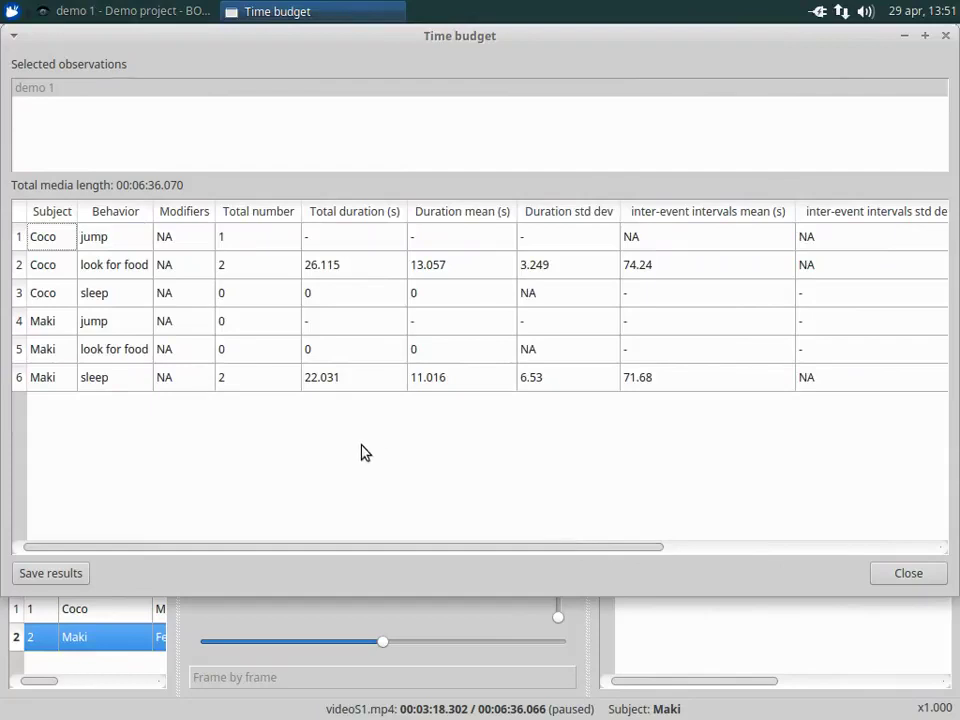
- Save the time-budget results to the Desktop as demo1.tsv
click(66, 574)
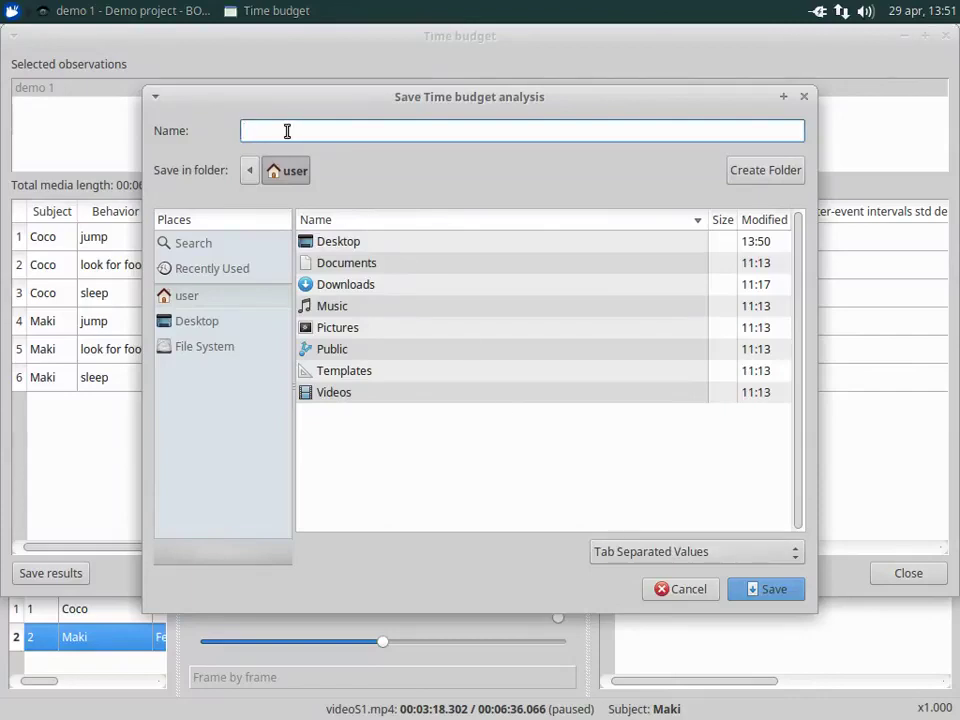
text(demo1)
text(.tsv)
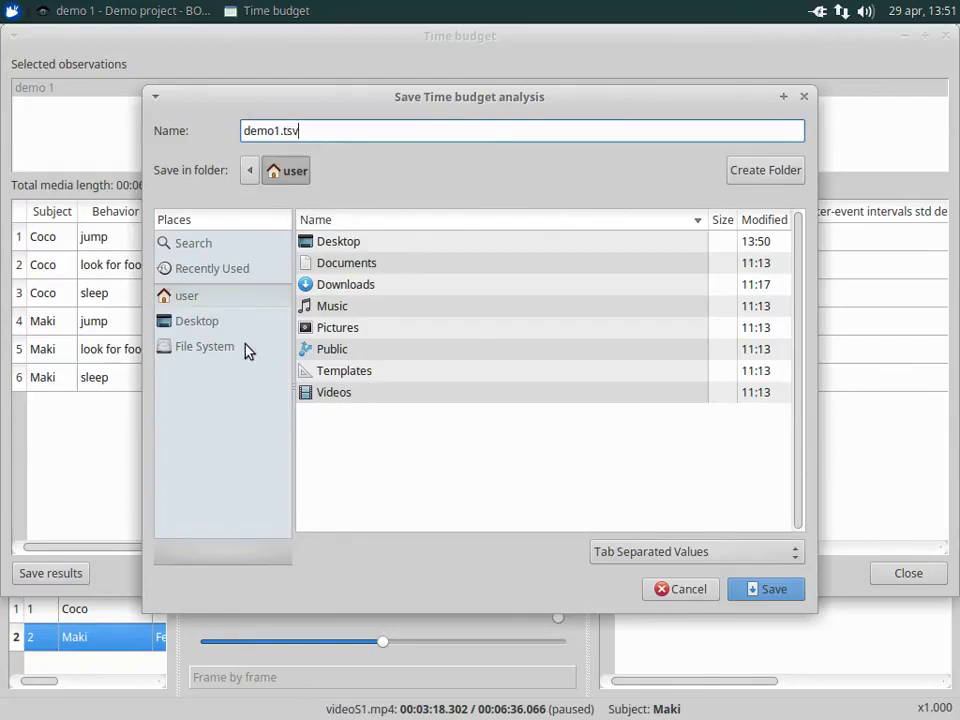
click(199, 324)
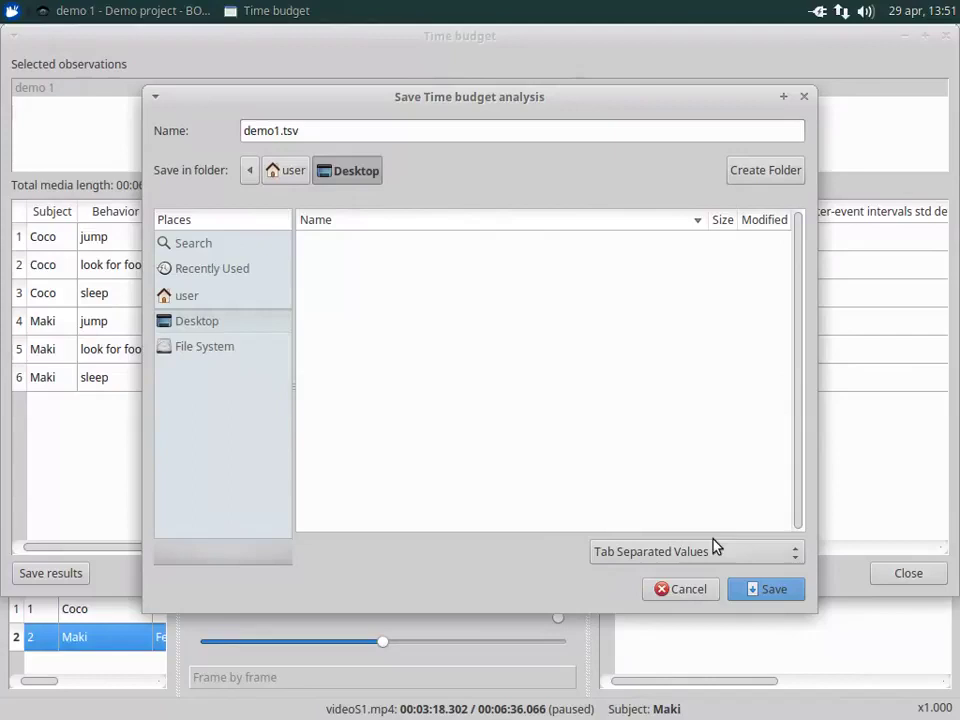
click(770, 596)
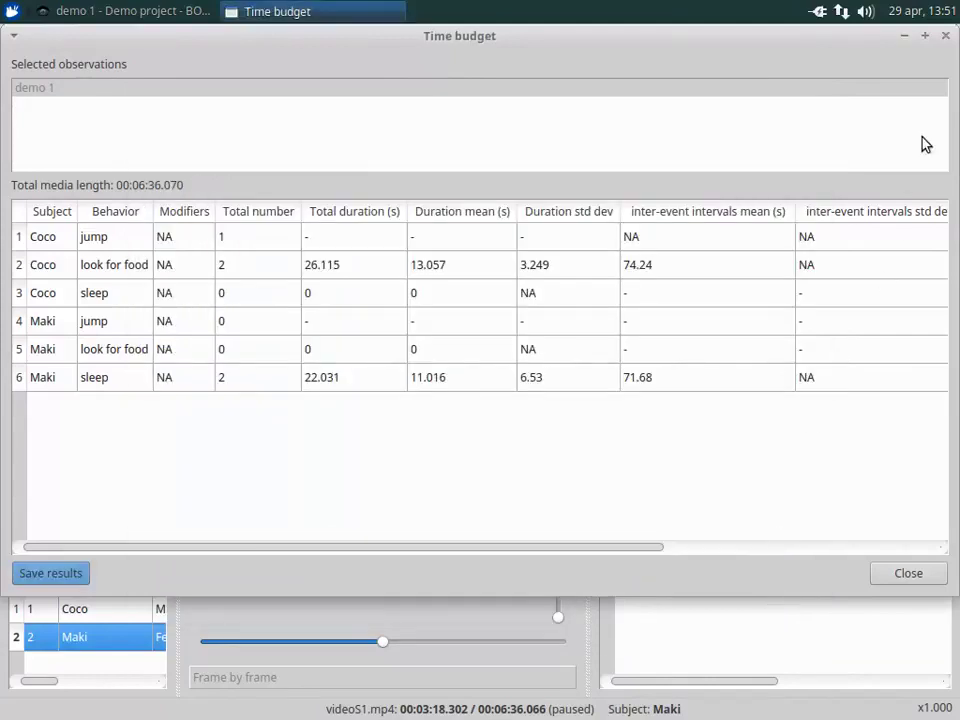
- Close the time budget results and plot demo 1's events as a time diagram
click(946, 36)
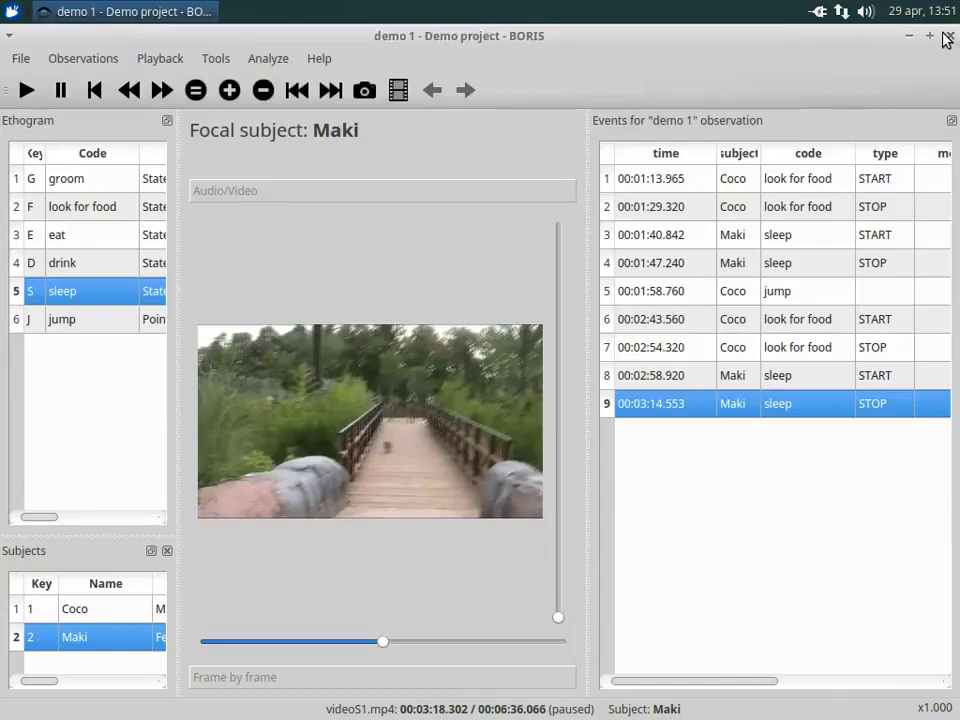
click(268, 60)
click(274, 104)
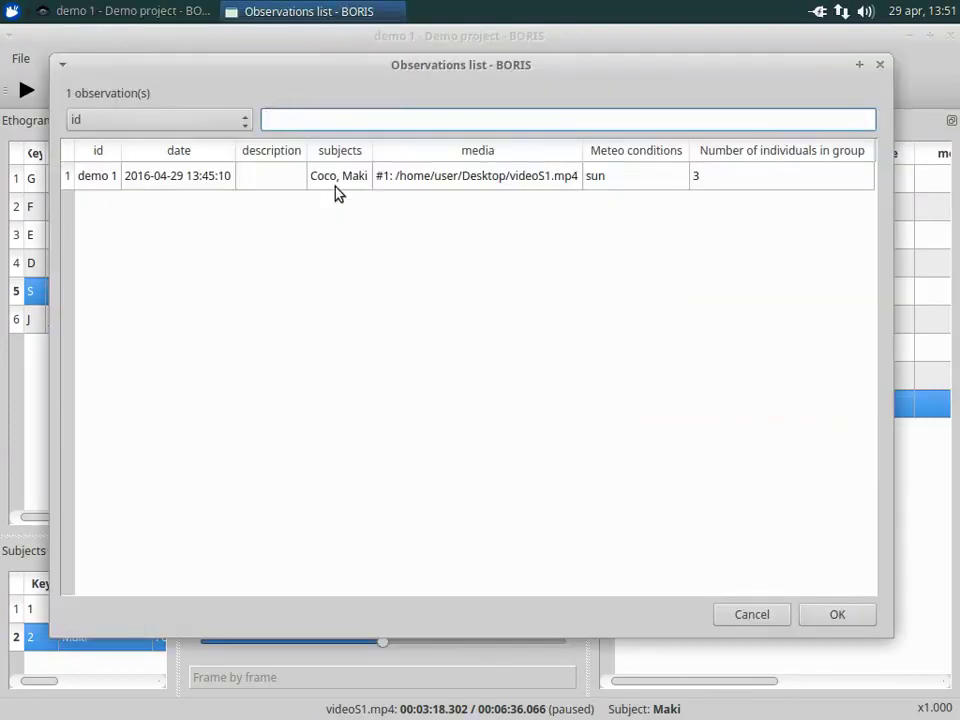
click(340, 185)
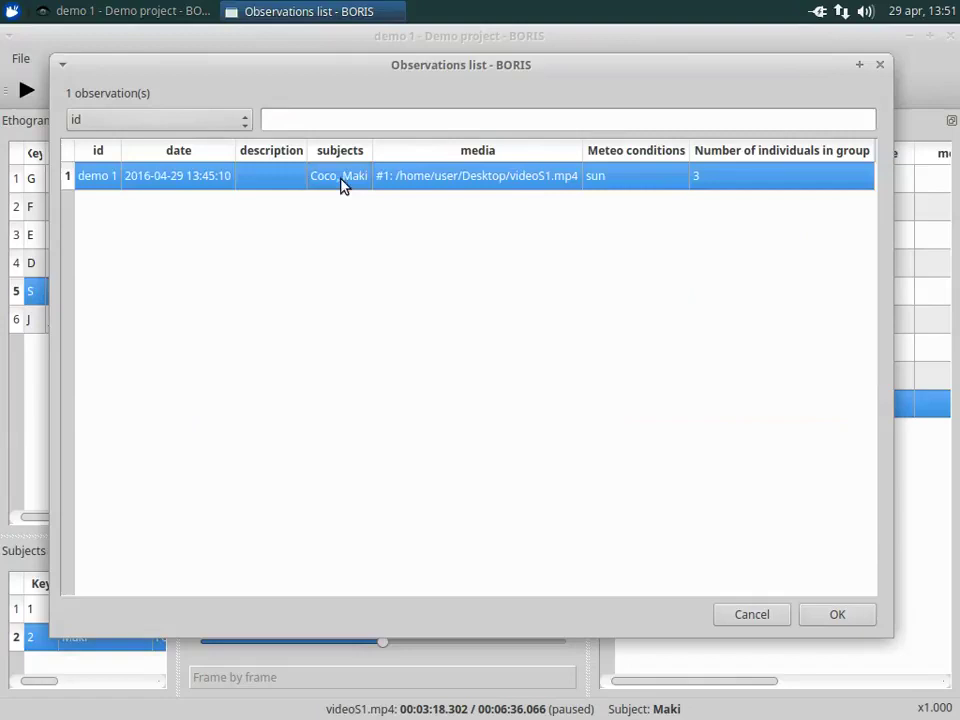
click(814, 618)
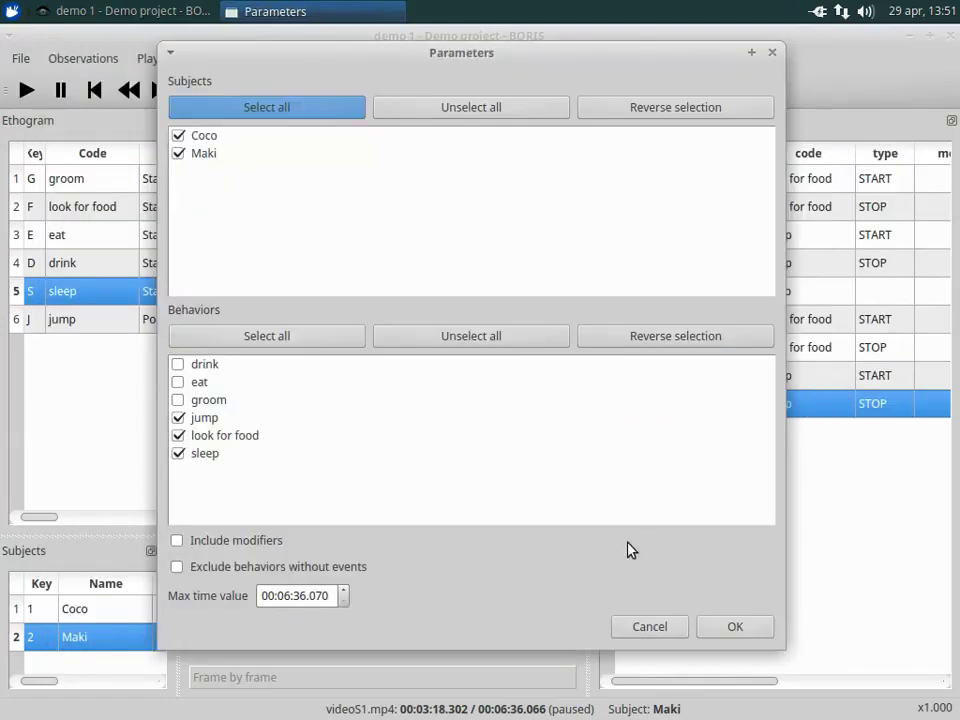
click(711, 629)
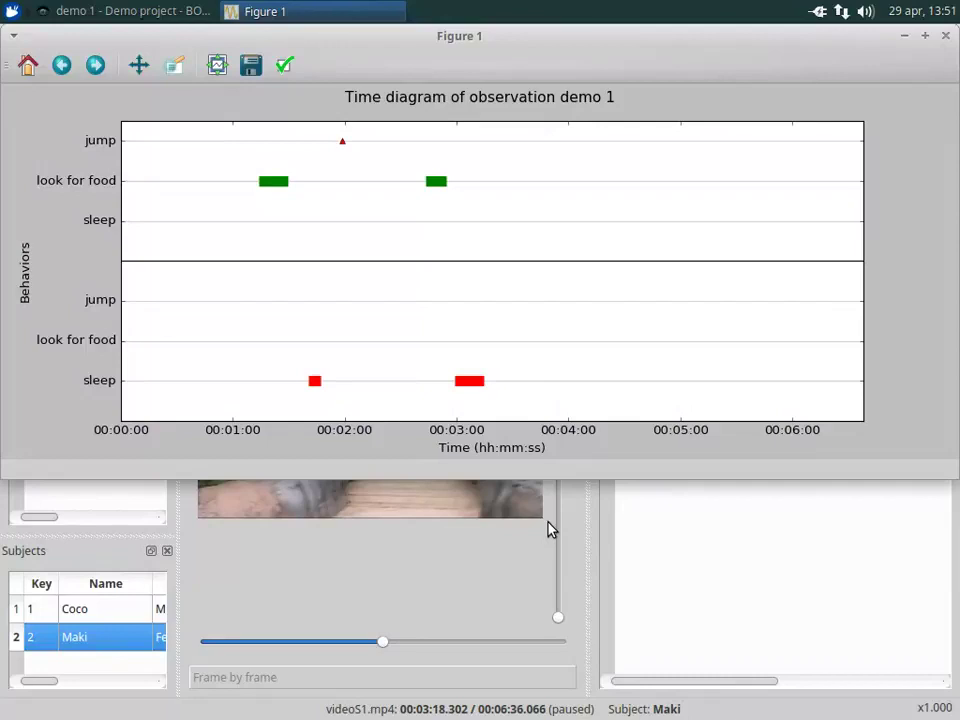
- Save the time diagram to the Desktop as figure_1.png and close the plot window
click(251, 70)
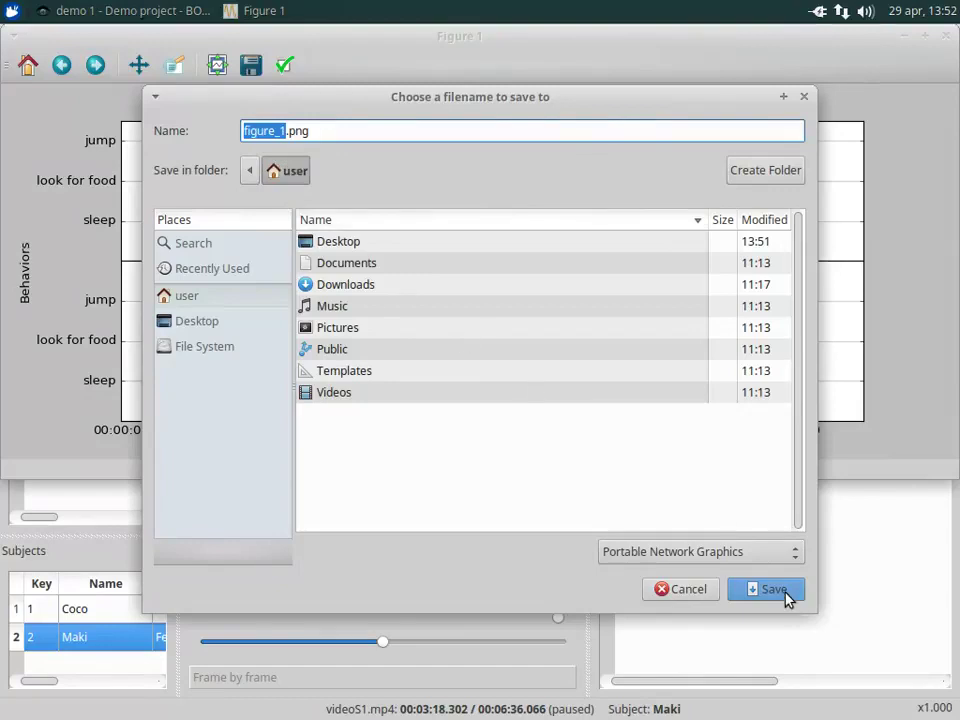
click(208, 324)
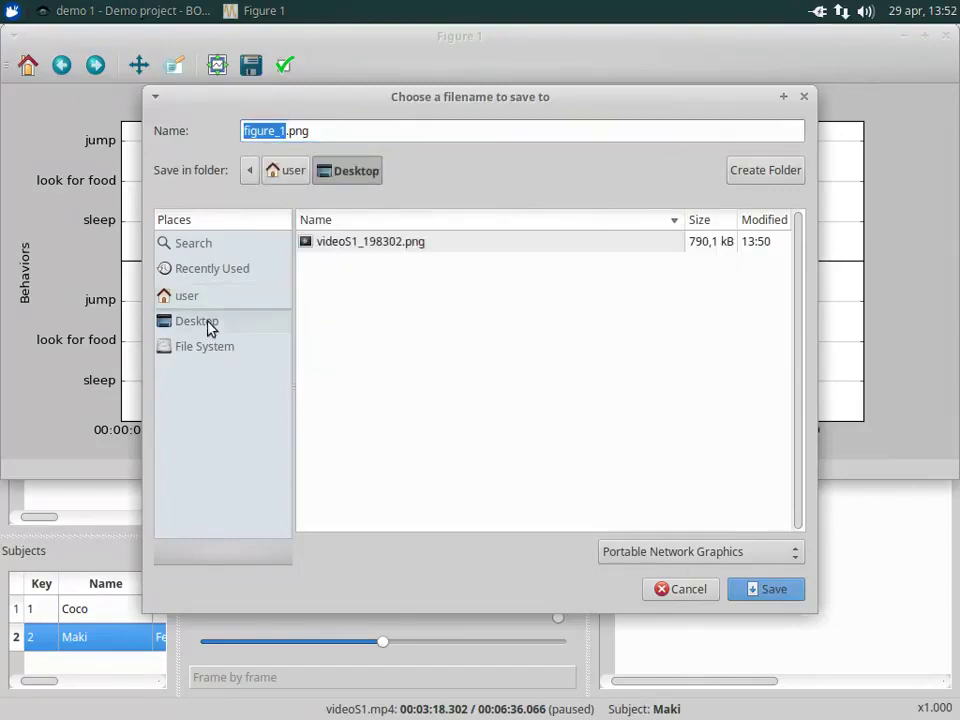
click(775, 595)
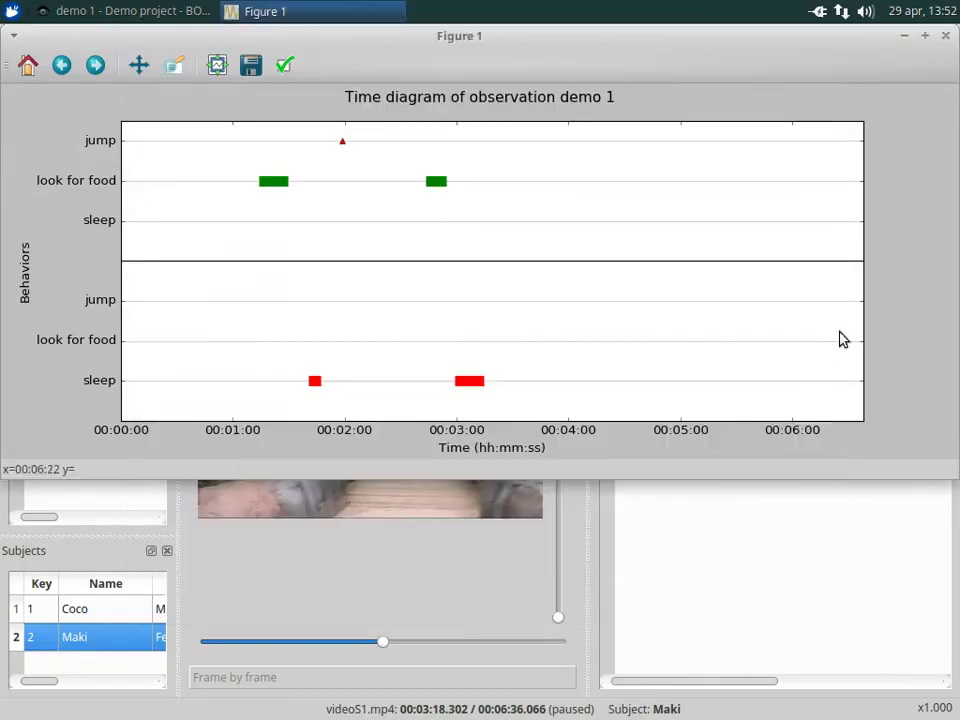
click(947, 35)
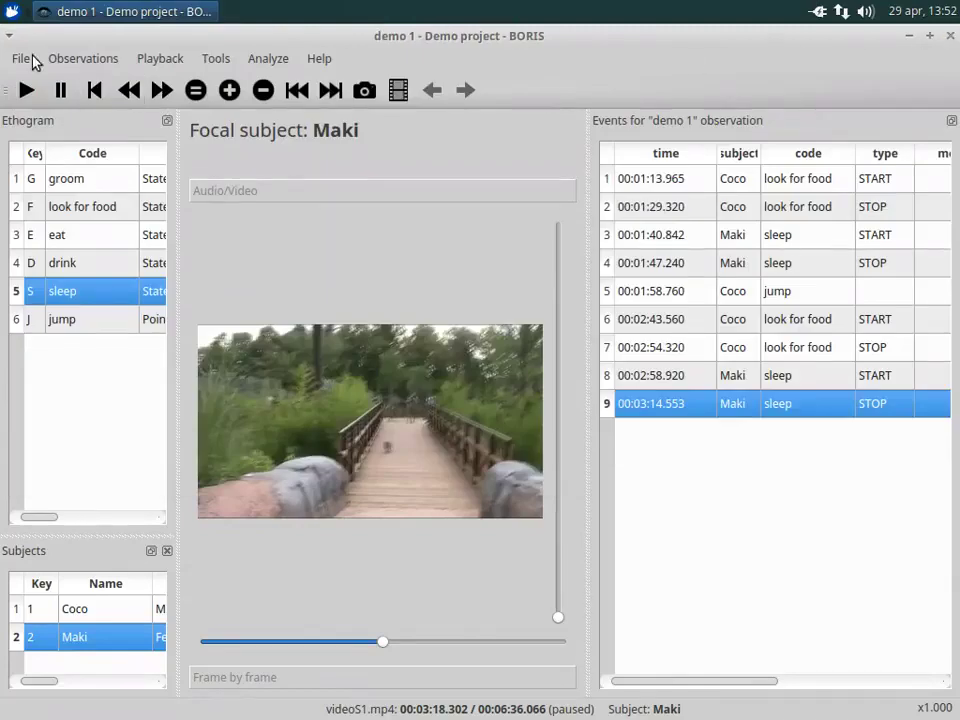
- Save the project and close the demo 1 observation
click(20, 58)
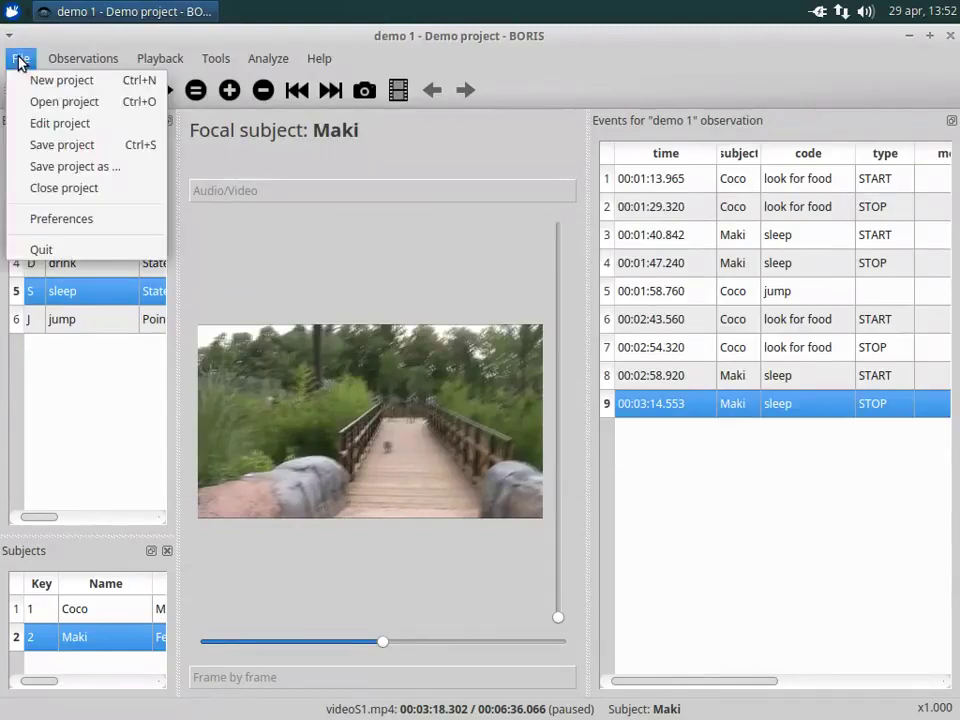
click(62, 147)
click(80, 62)
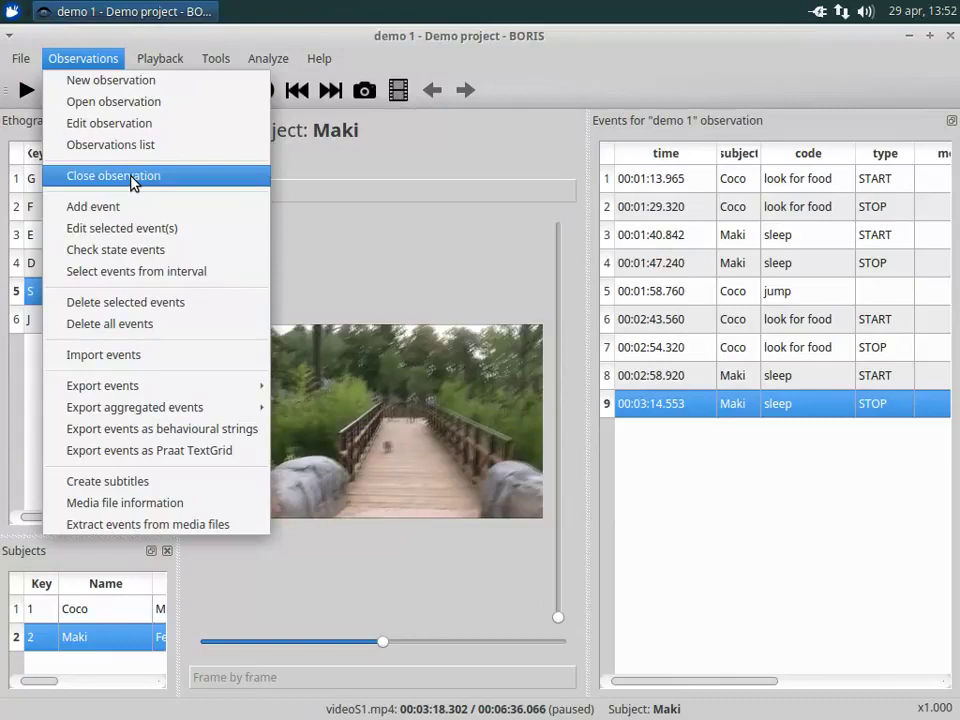
click(131, 176)
click(21, 58)
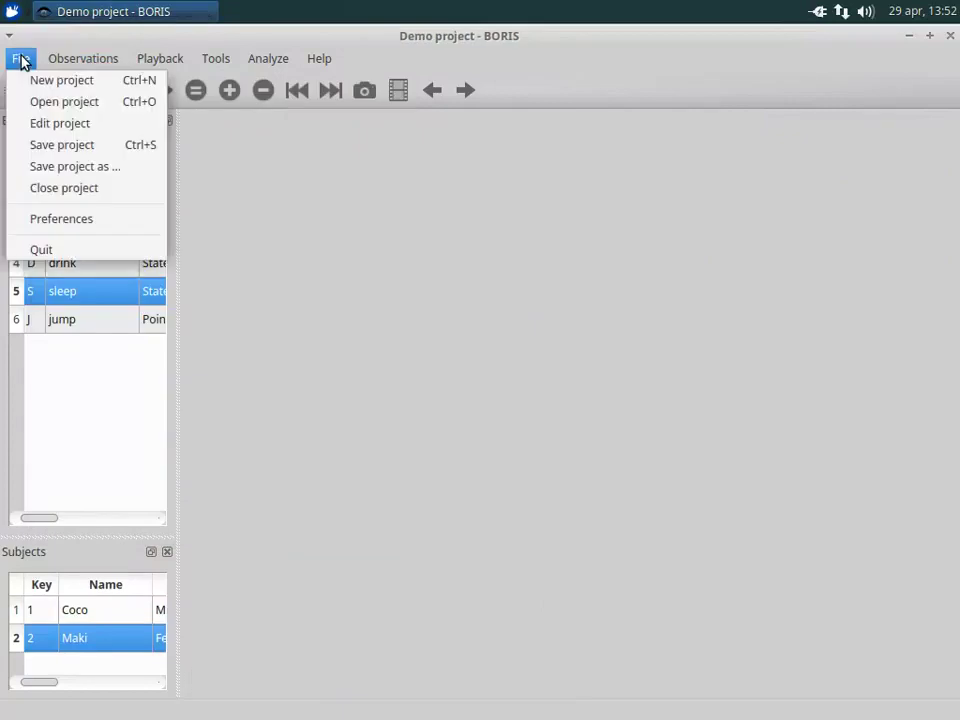
- Quit BORIS from the File menu
click(75, 251)
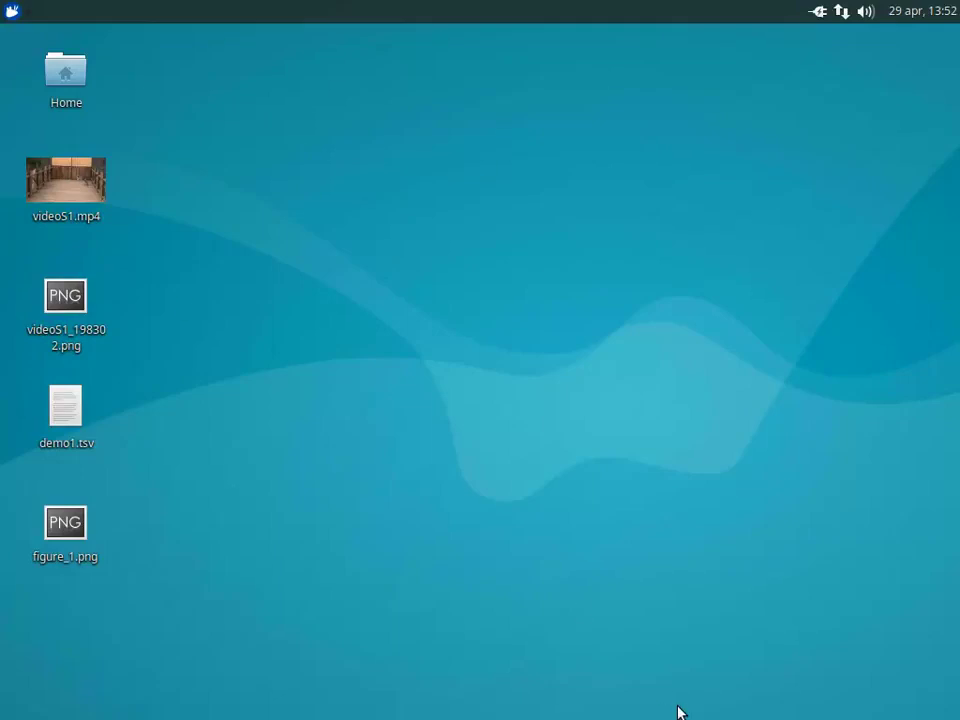